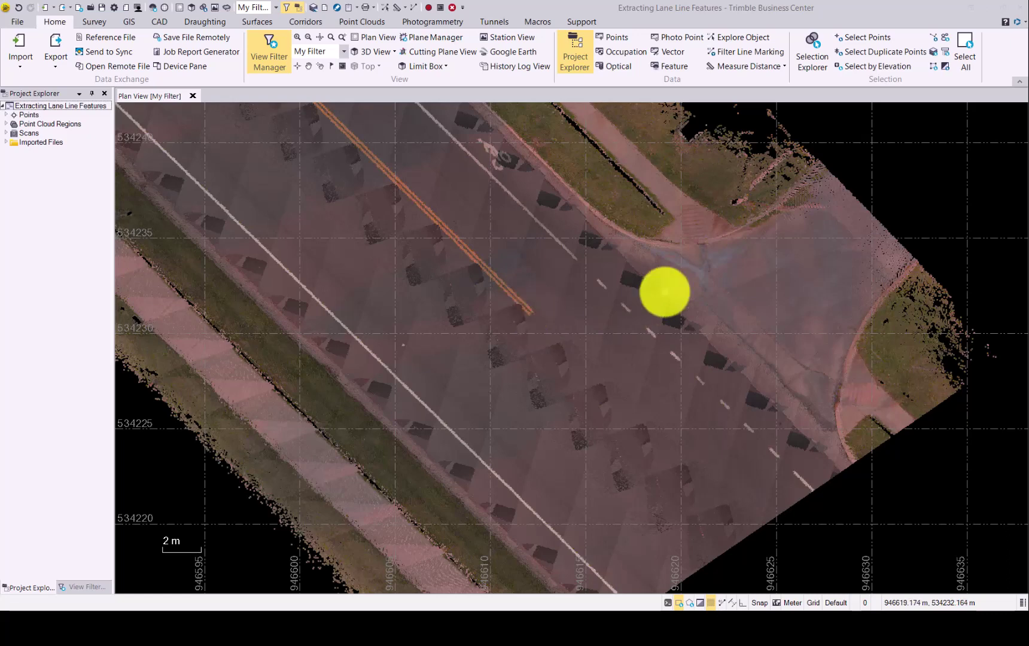
Step: Zoom out and pan the plan view to show the full road section and its lane lines
middle_drag(664, 292, 466, 248)
scroll(434, 240, down, 3)
middle_drag(403, 232, 671, 378)
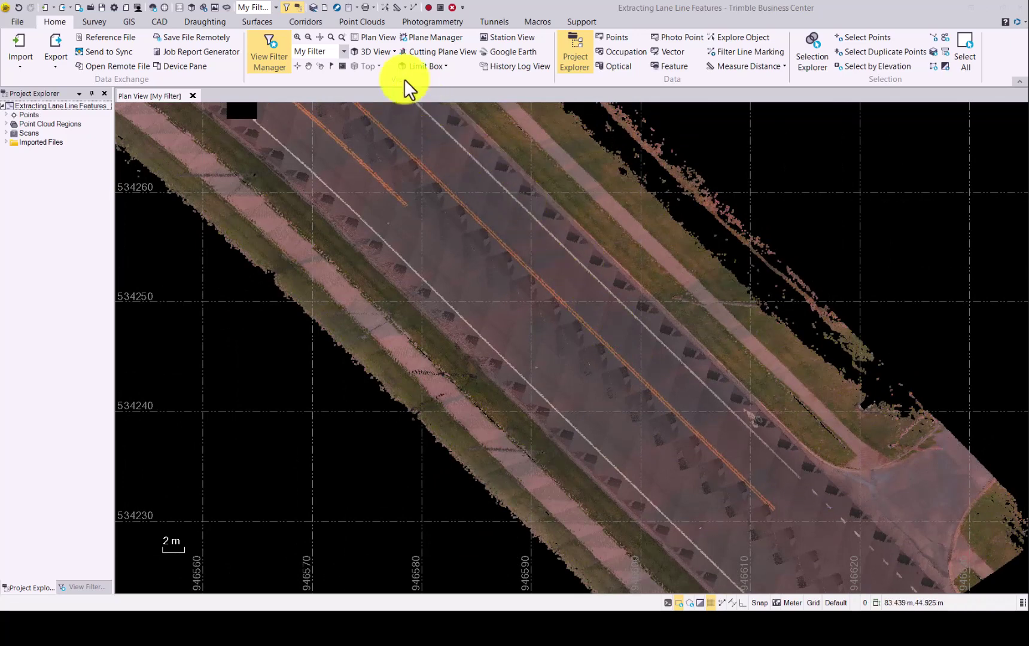
Step: Start Extract Line Feature from the Point Clouds tab with extraction type Lane Line Markings
click(349, 22)
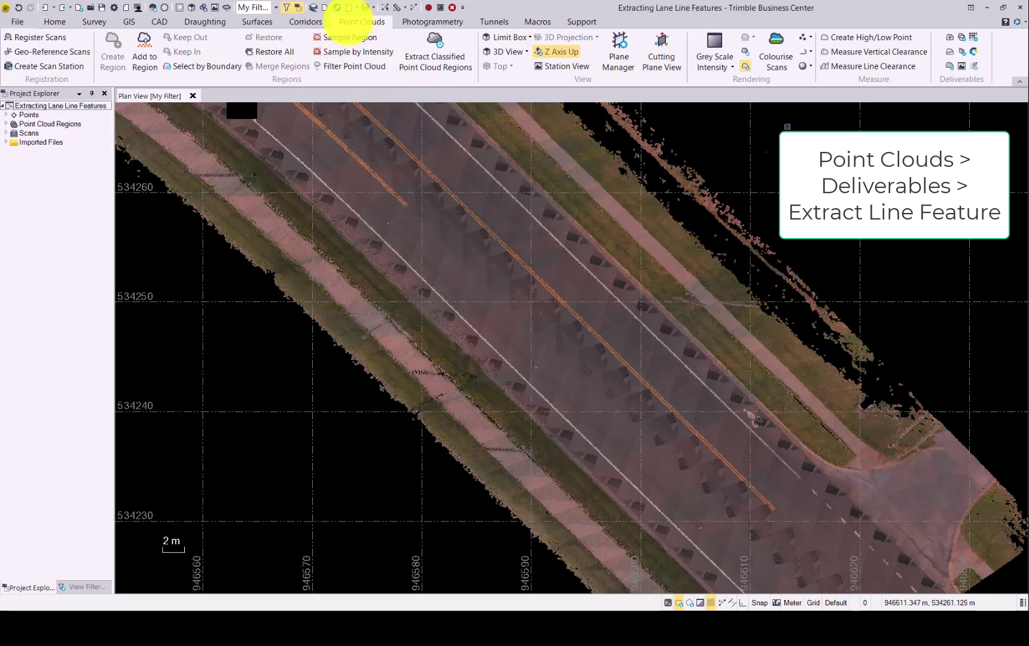
click(953, 55)
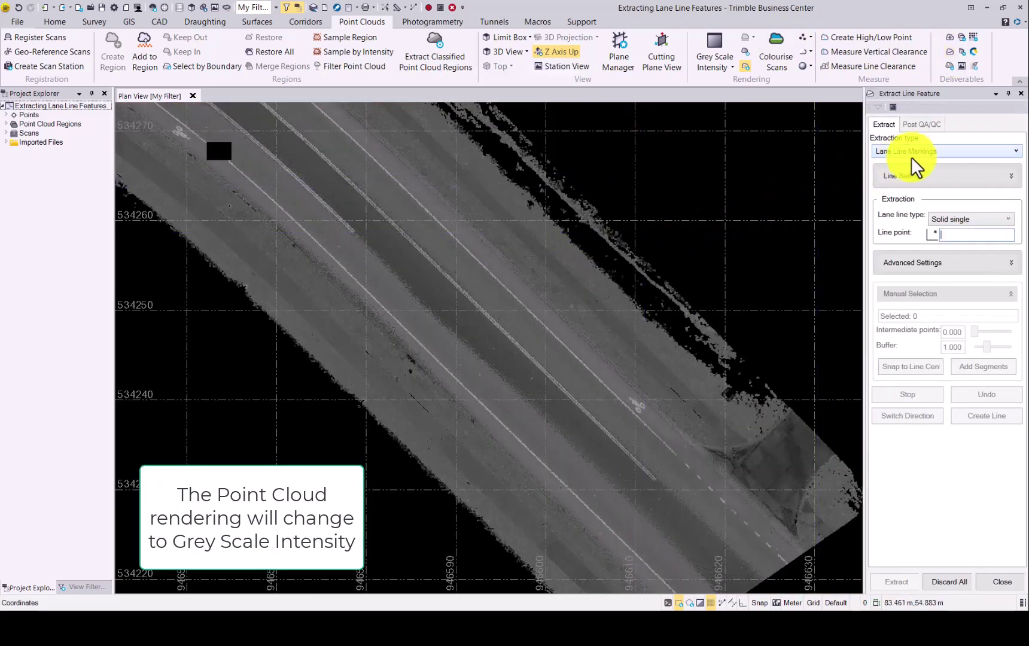
click(935, 151)
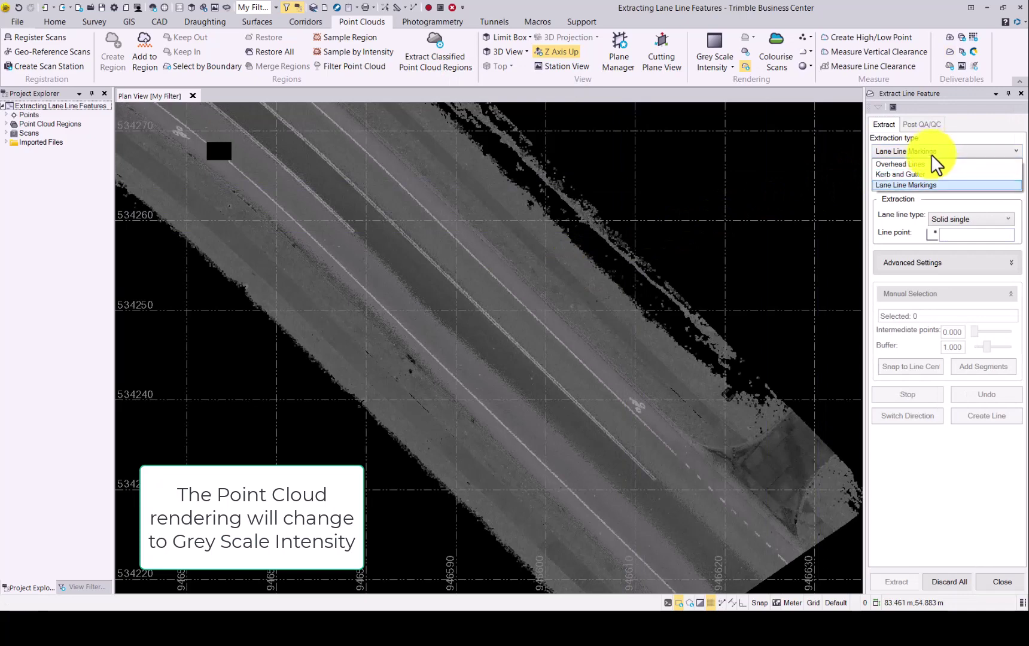
click(910, 185)
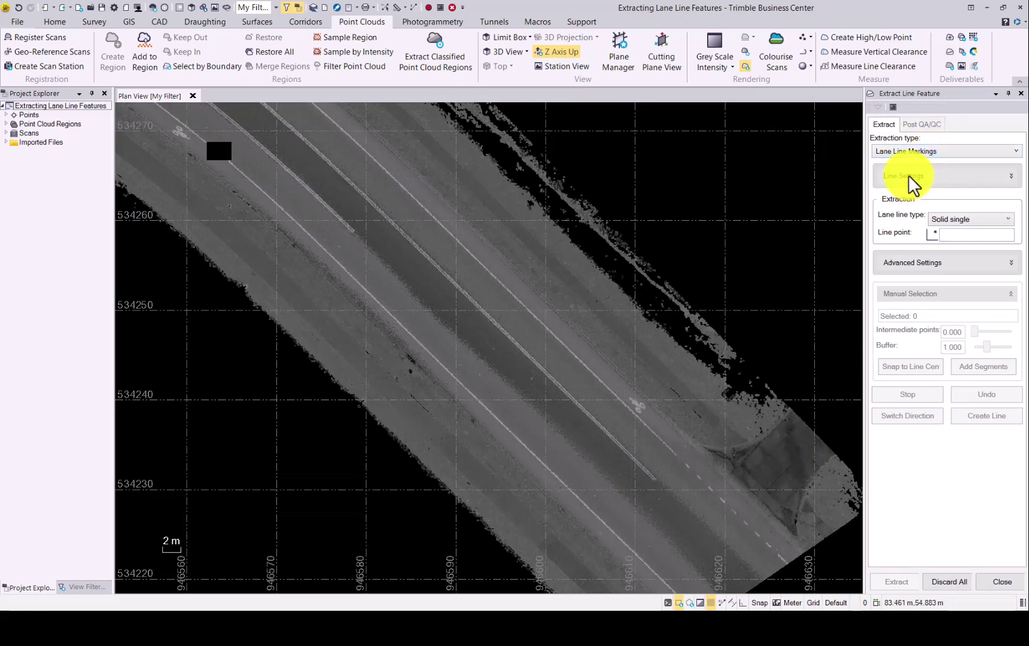
Step: Name the line 'Solid signle' and assign it a new green layer called 'Solid single'
click(1010, 177)
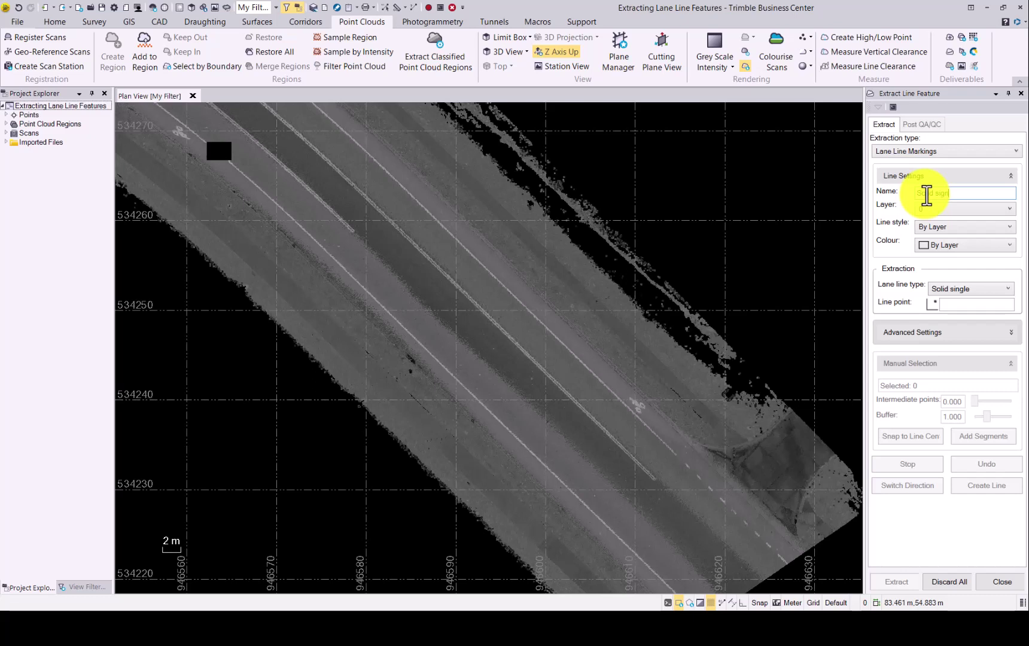
text(le)
click(982, 208)
click(955, 241)
text(Solid si)
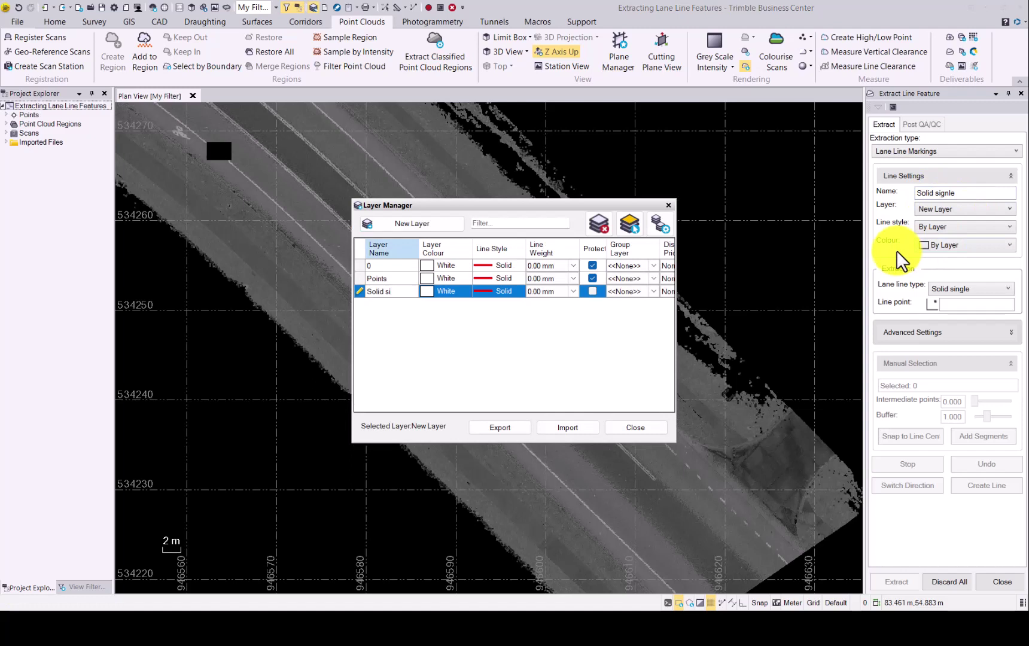
text(ngle)
click(423, 291)
click(443, 312)
click(631, 428)
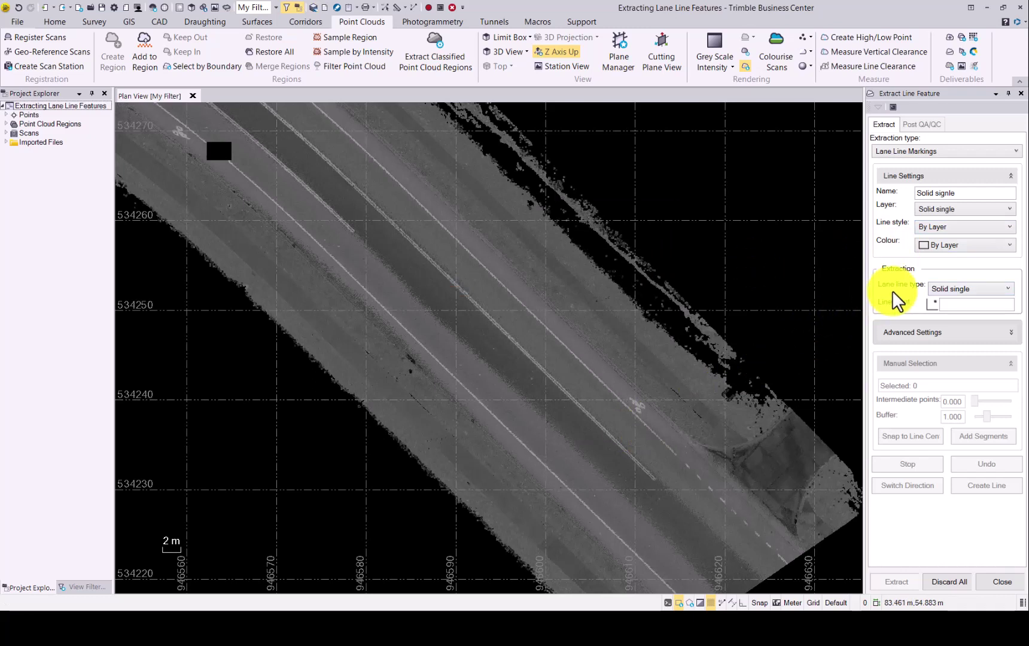
Step: Set lane line type to Solid single and pick two points along the solid marking for direction
click(968, 289)
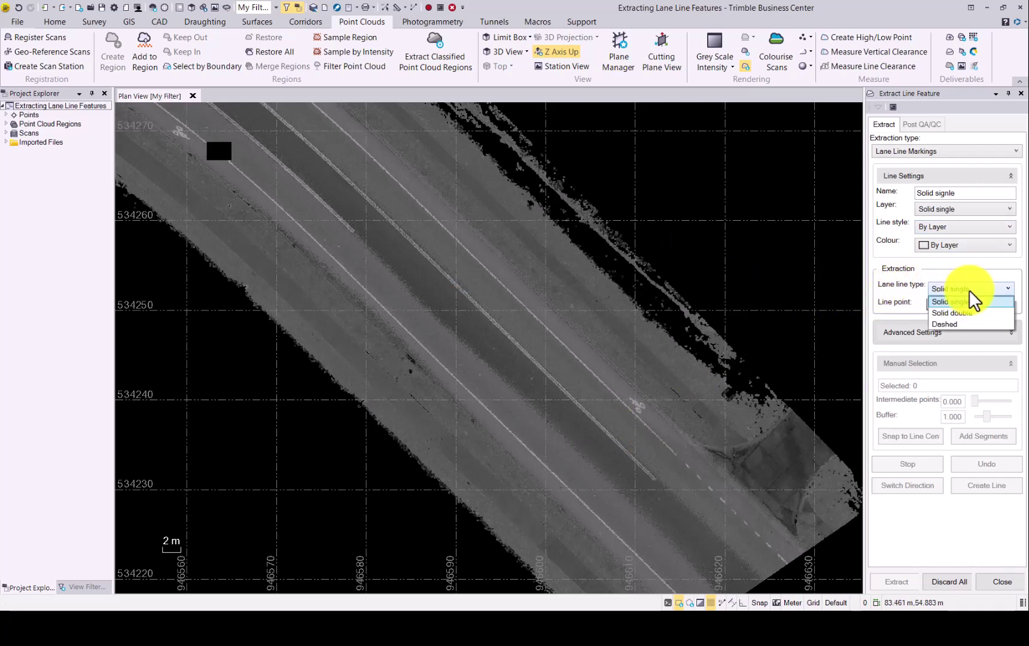
click(968, 303)
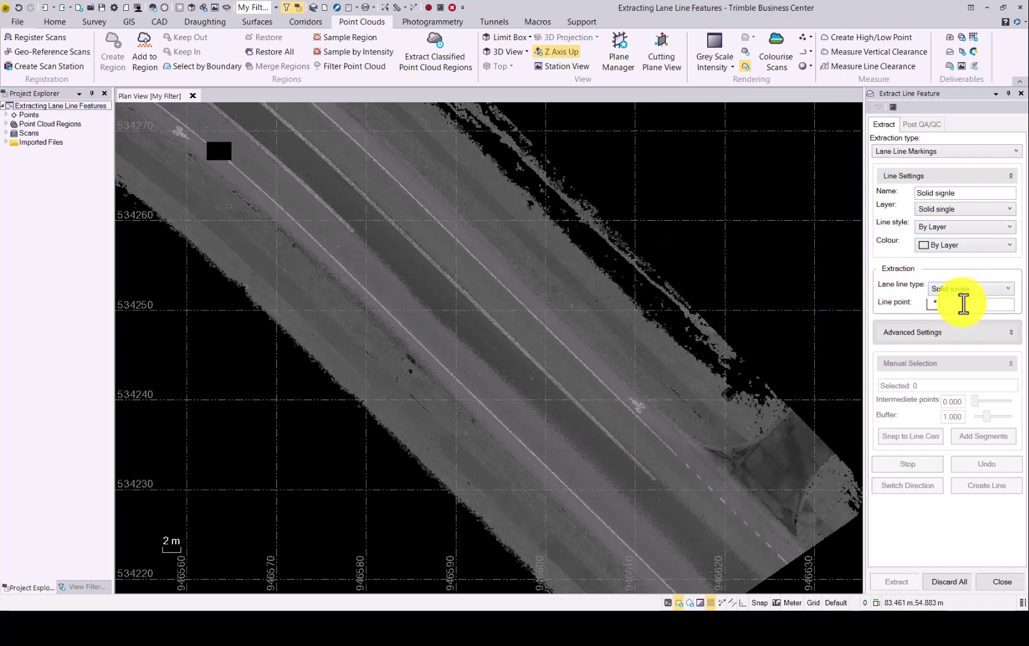
click(954, 304)
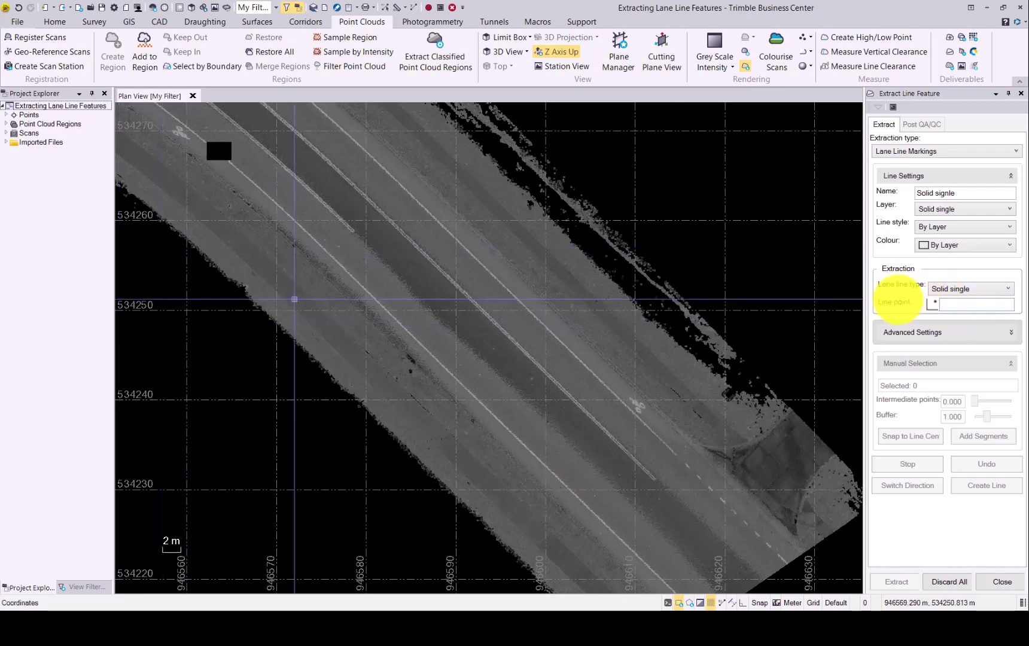
scroll(302, 298, up, 3)
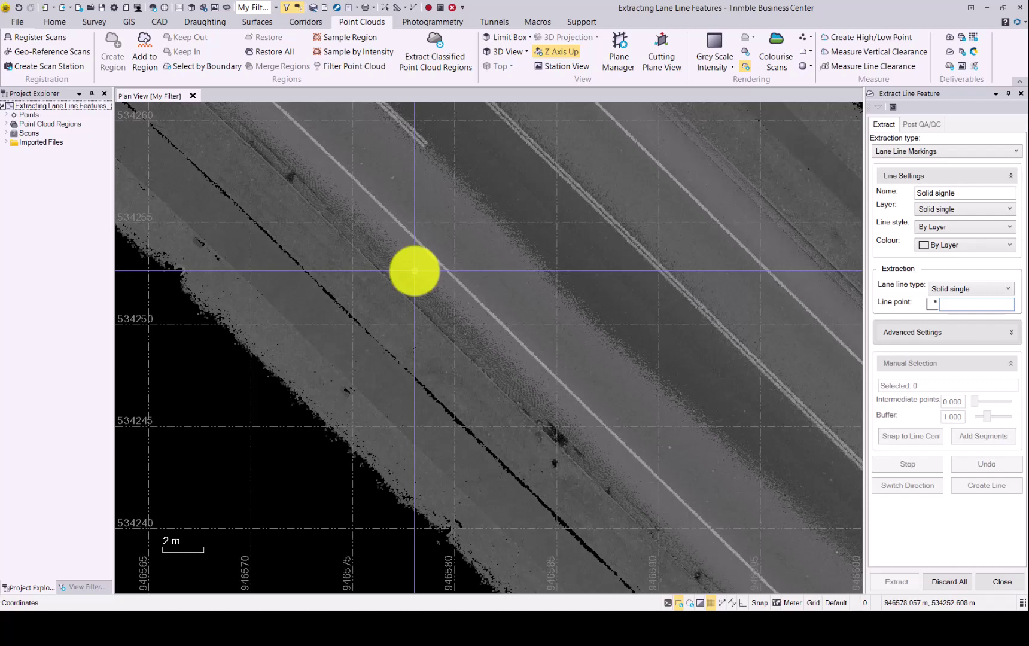
click(415, 271)
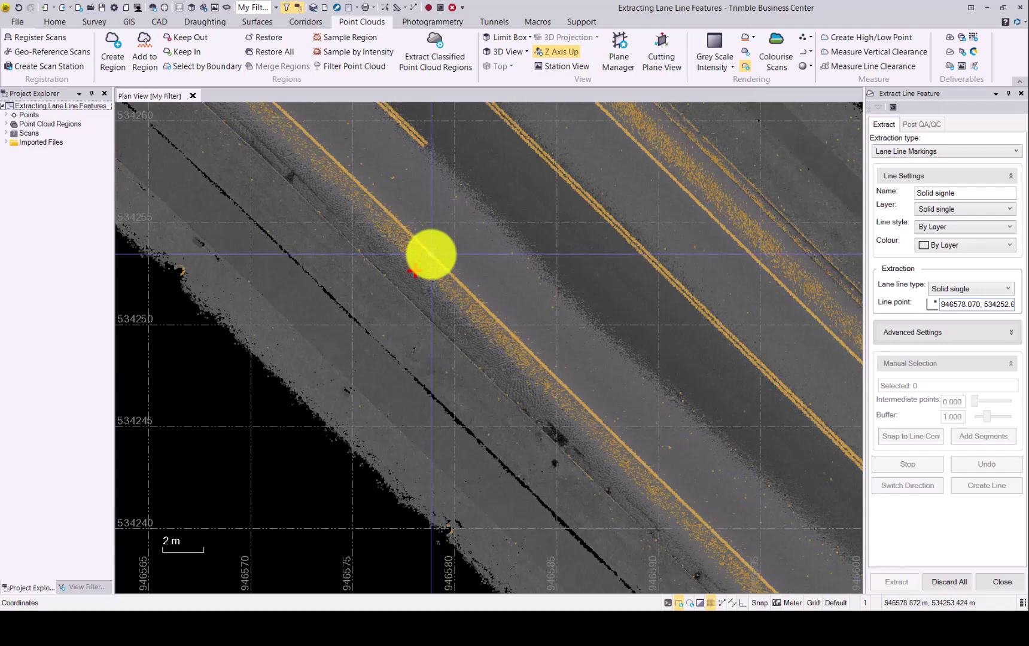
click(431, 254)
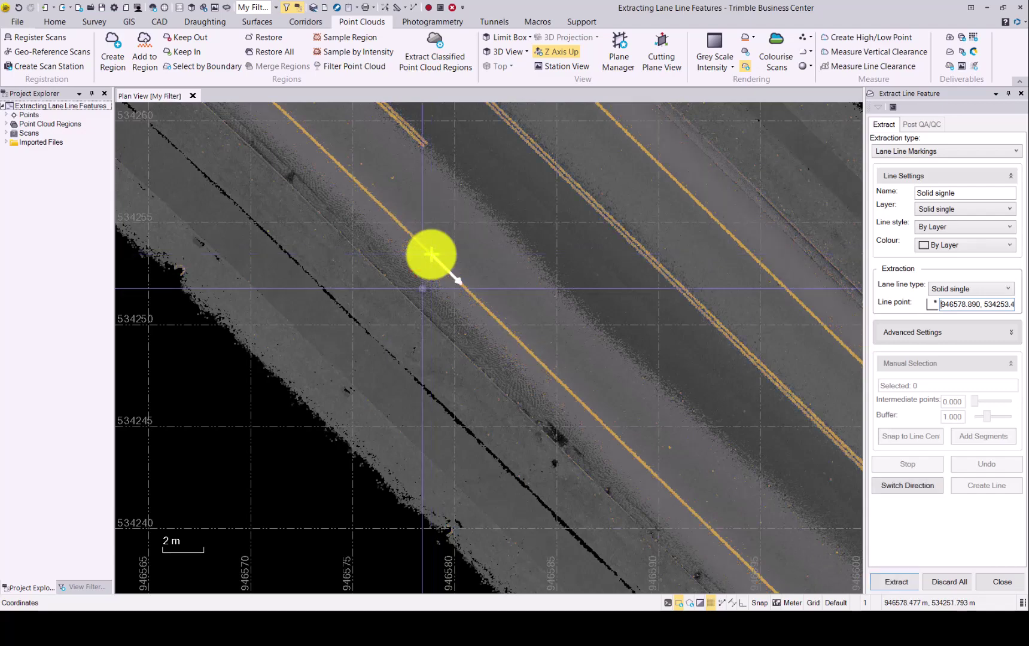
scroll(430, 254, up, 2)
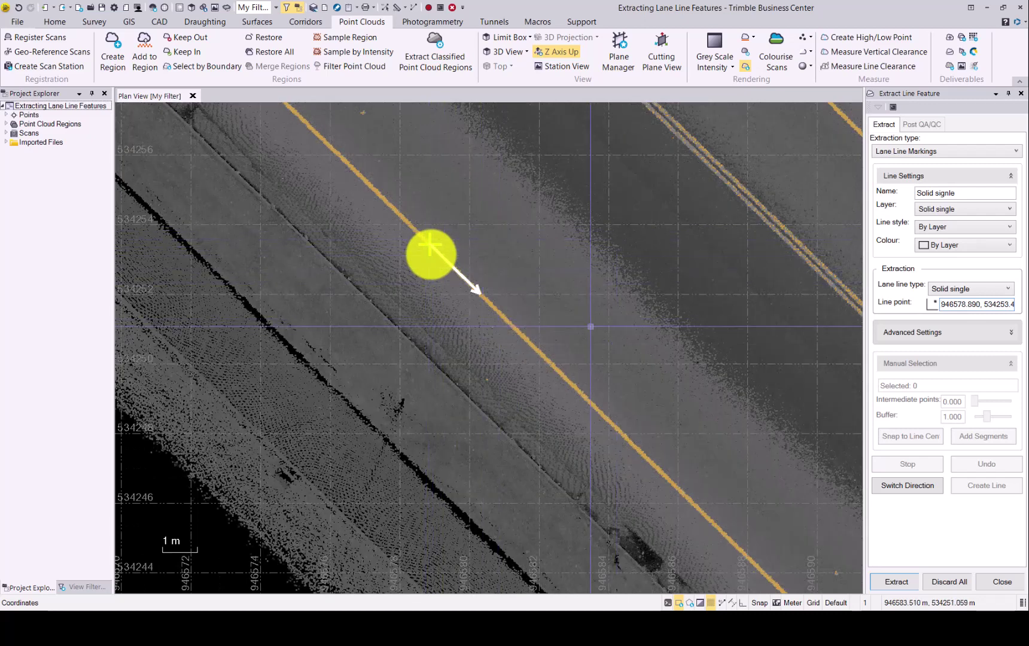
Step: Tune the intensity threshold and enable line node points starting at ID 1 on the Points layer
click(1012, 335)
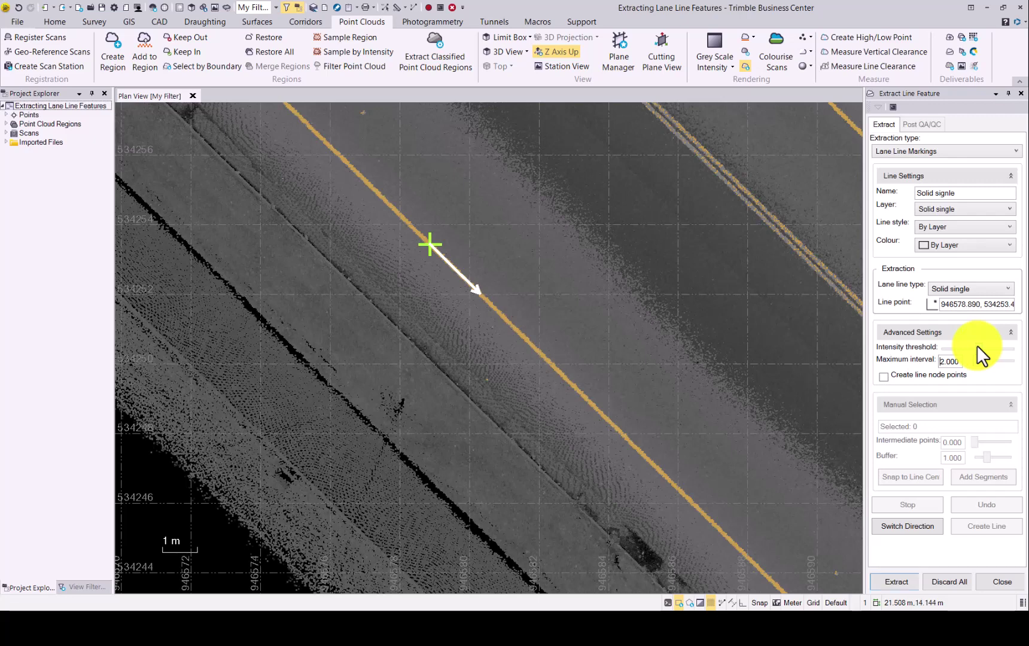
drag(975, 346, 944, 345)
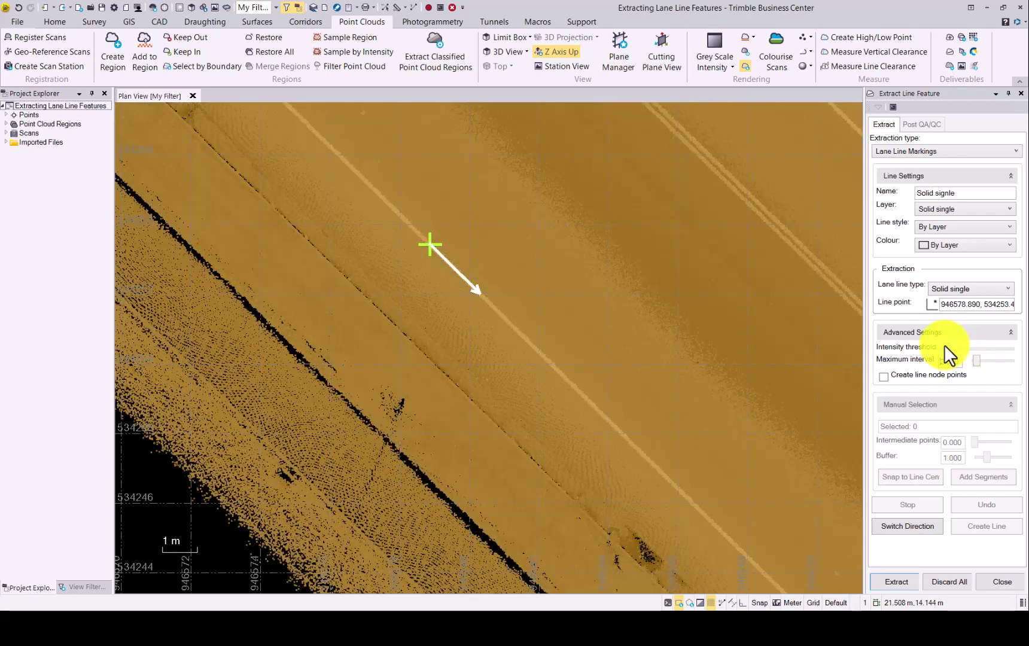
drag(945, 345, 981, 347)
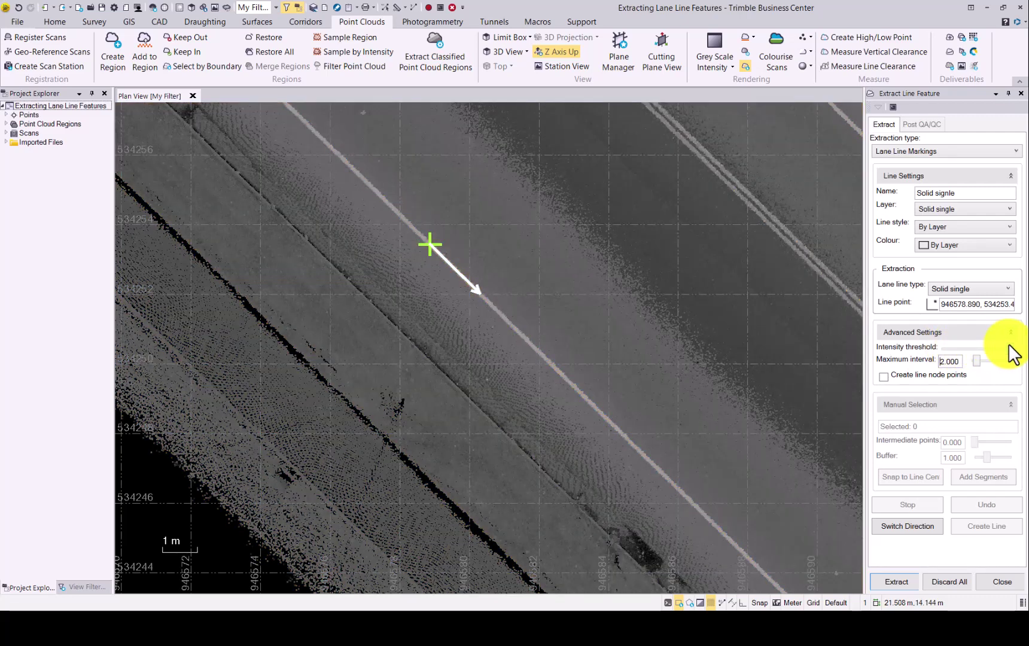
drag(977, 346, 974, 346)
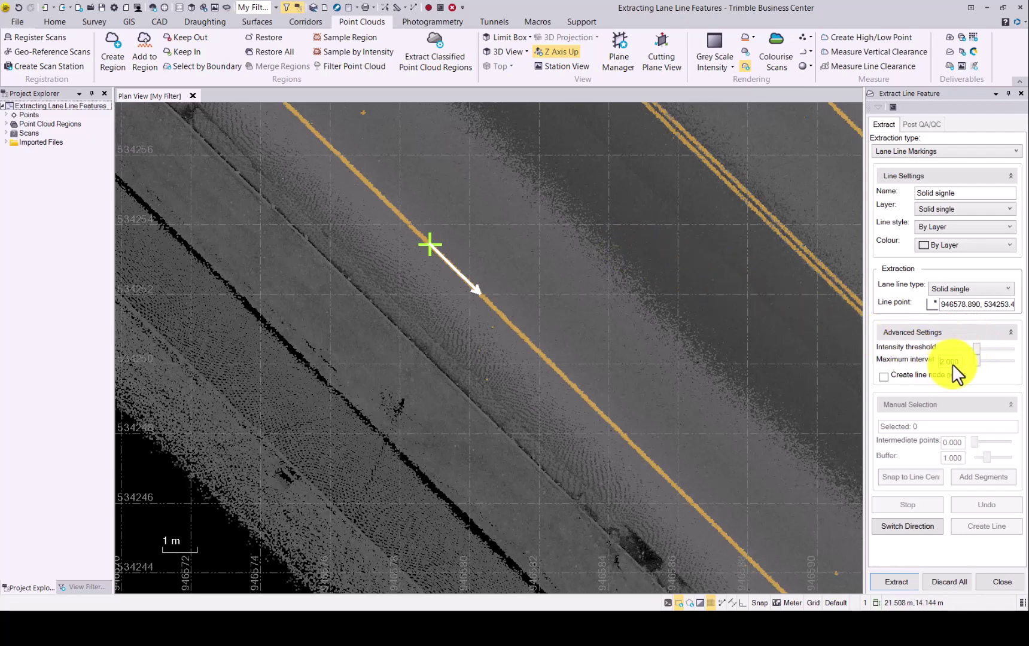
click(884, 378)
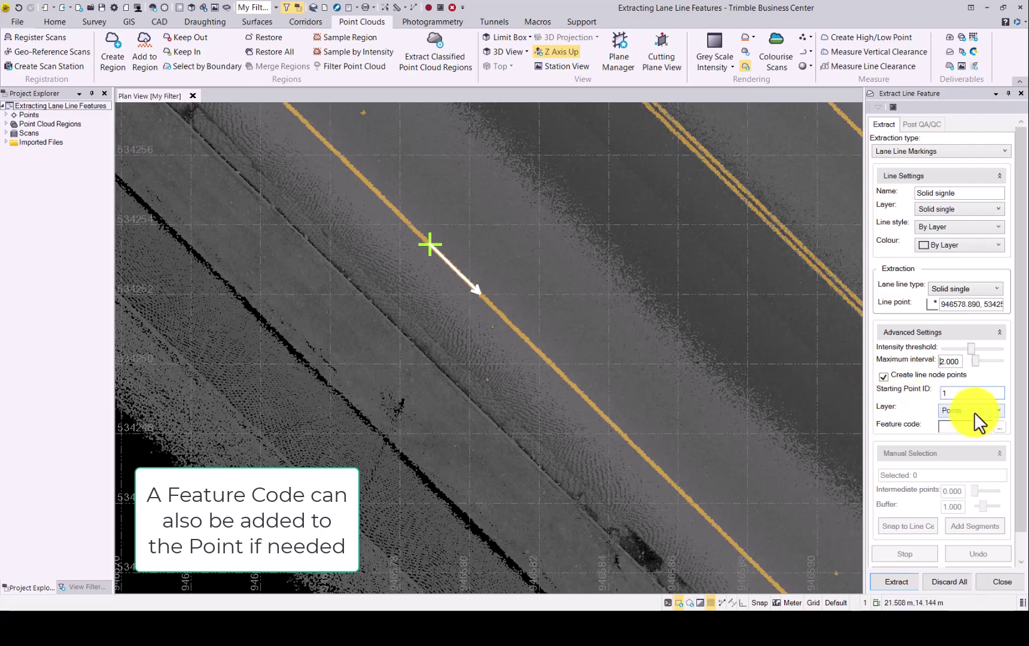
scroll(974, 412, down, 1)
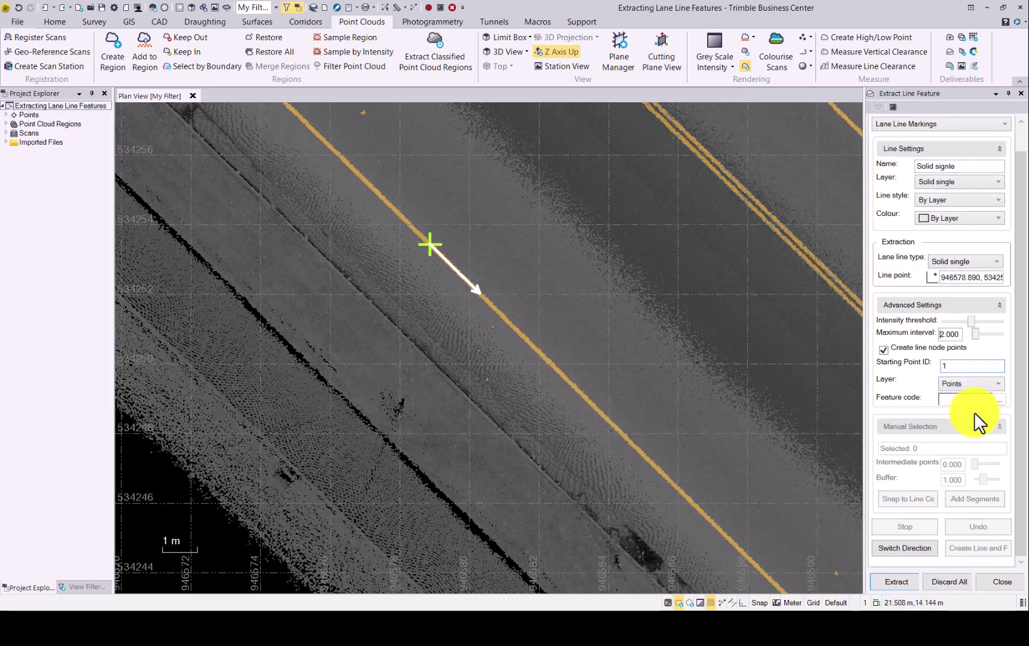
Step: Extract the solid single lane line and follow it toward its far end
click(899, 582)
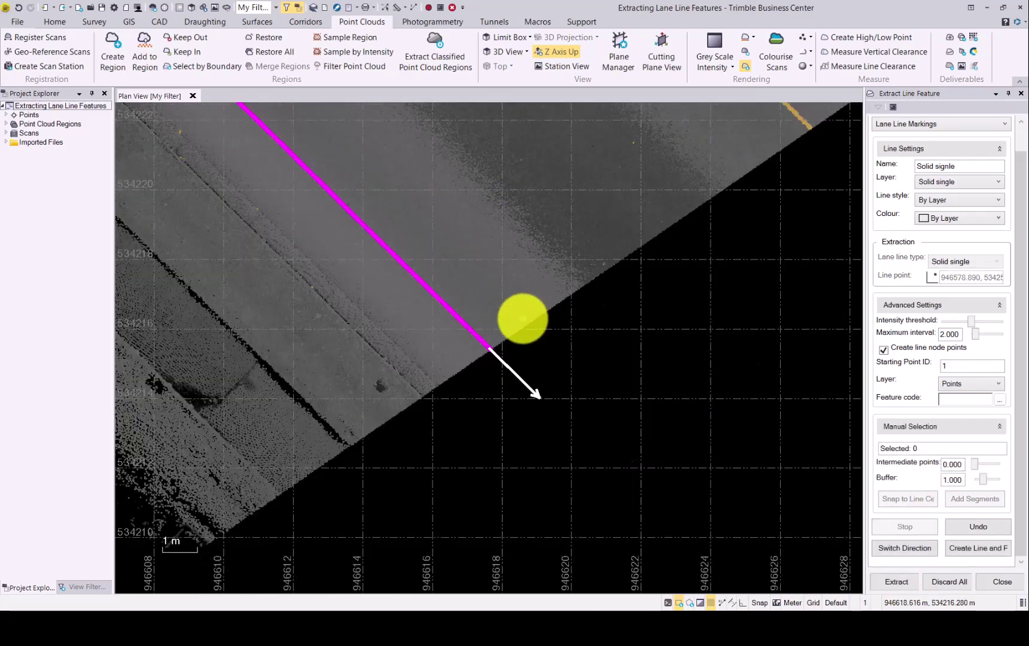
scroll(474, 229, down, 2)
middle_drag(474, 229, 621, 361)
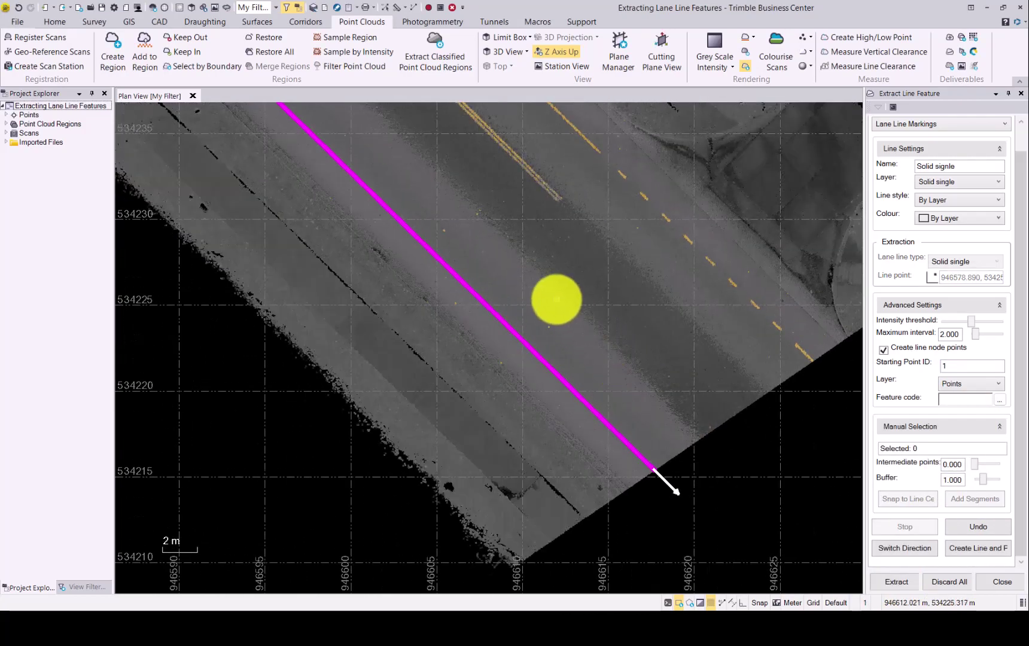
middle_drag(503, 245, 563, 281)
Step: Reverse the direction, extend the extraction the other way, and zoom in on the data gap
click(902, 549)
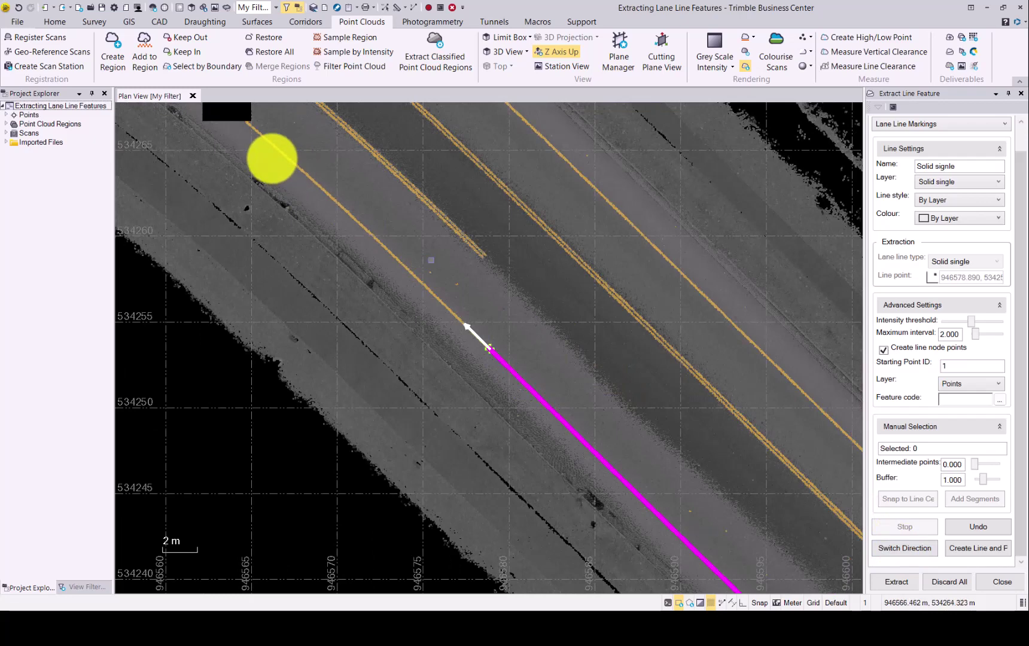
click(896, 581)
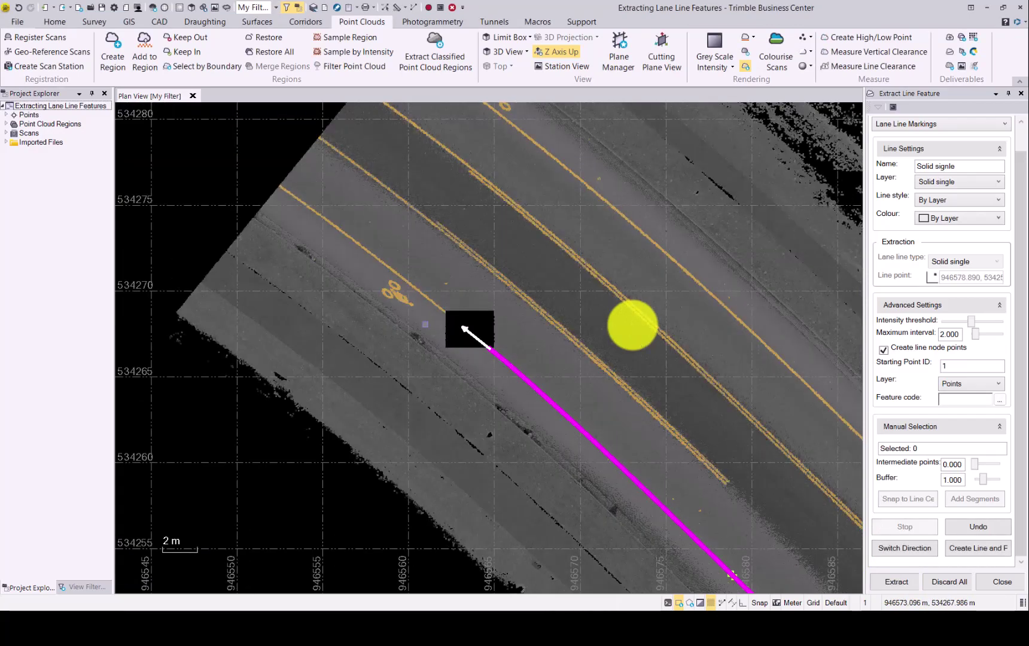
scroll(470, 314, up, 2)
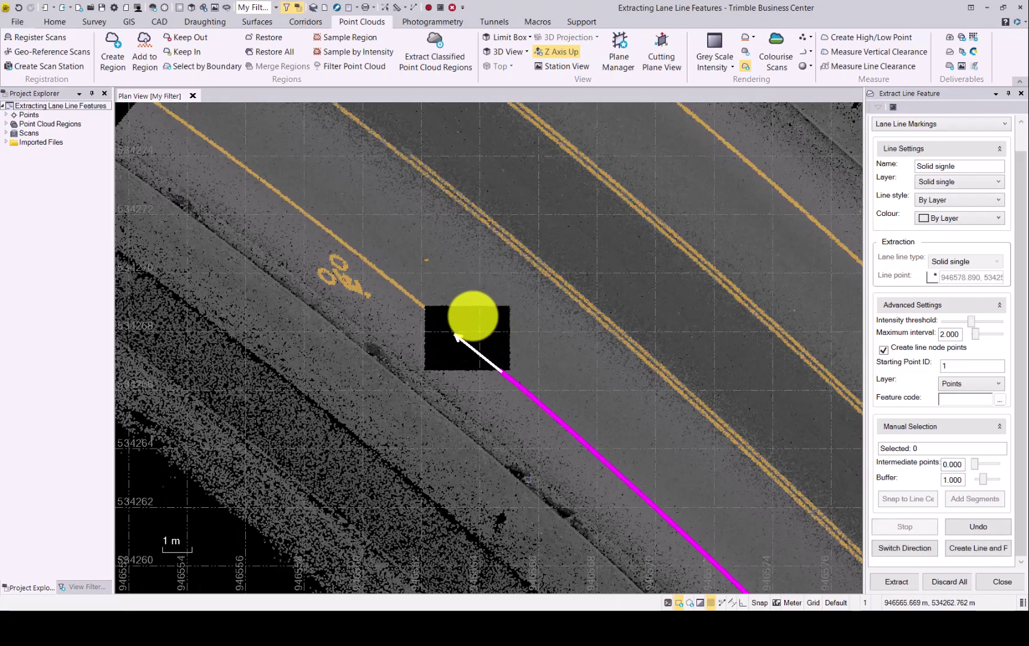
scroll(473, 315, up, 1)
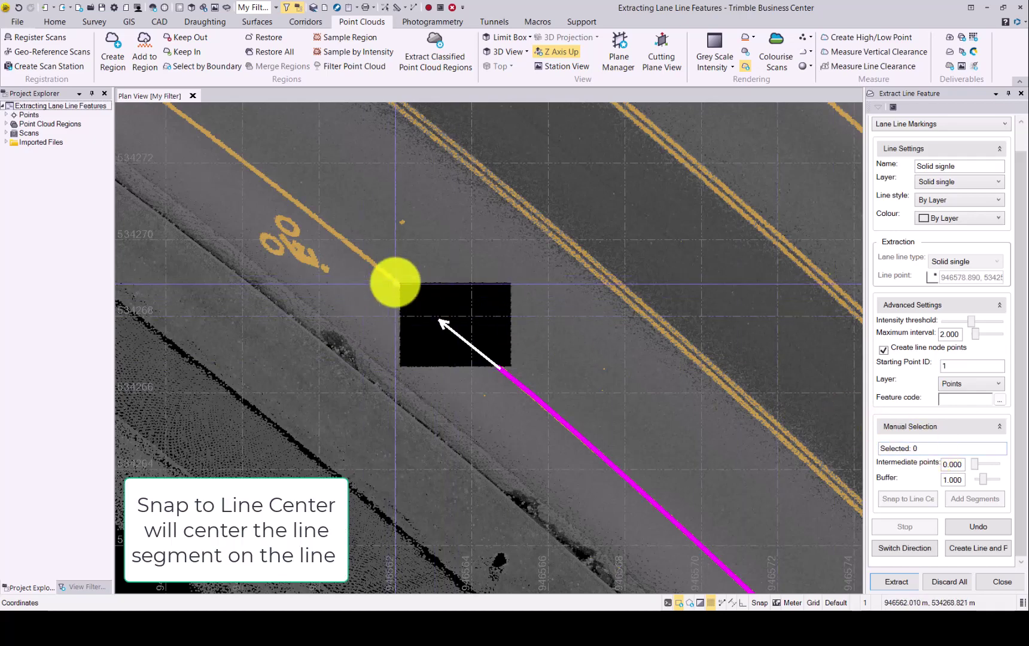
Step: Add a bridging segment across the gap and continue extracting the curved solid line to the data edge
click(395, 282)
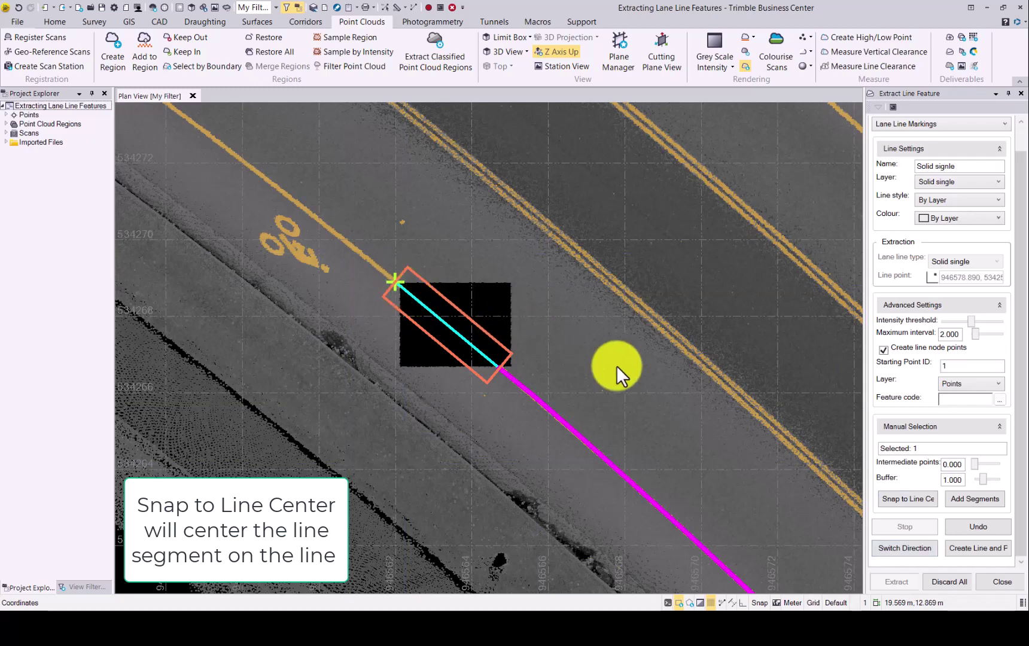
click(964, 497)
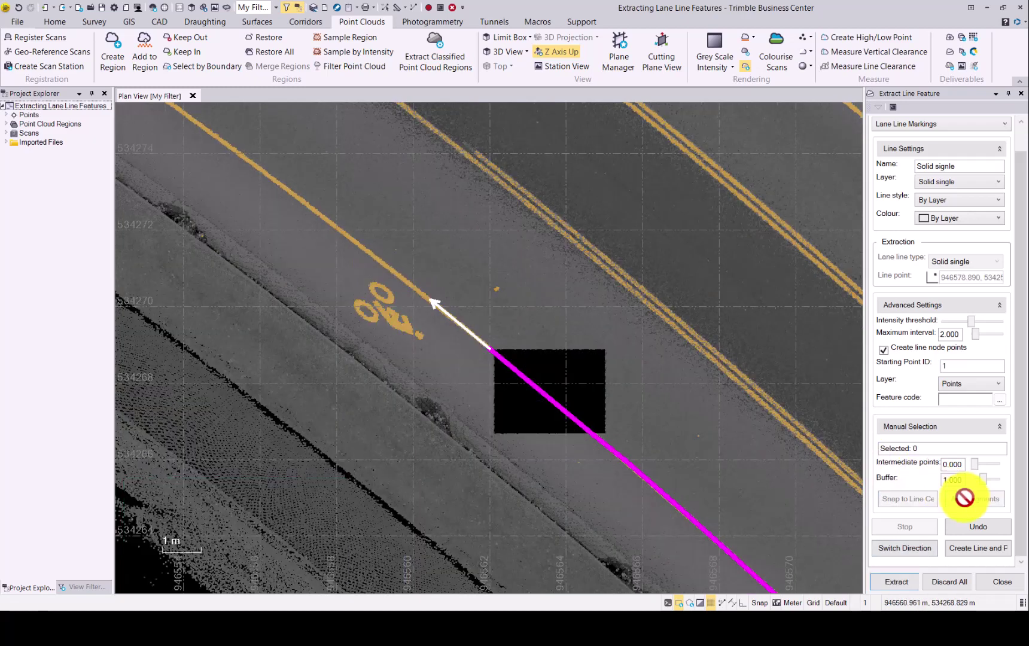
click(896, 581)
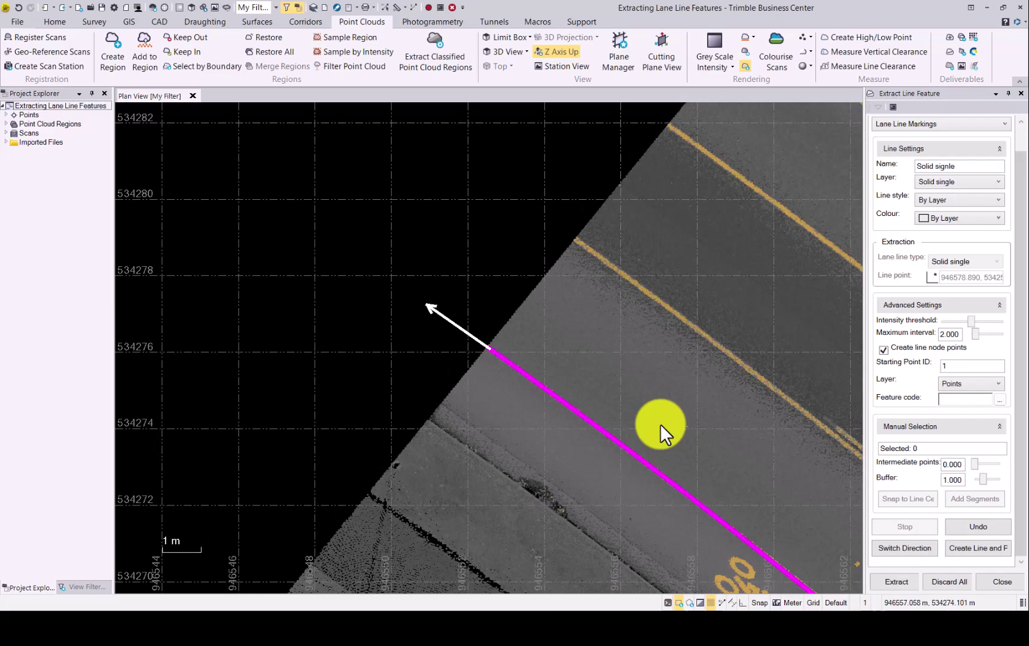
scroll(641, 353, down, 3)
middle_drag(641, 352, 570, 266)
Step: Create the green Solid single CAD line with node points and review the numbering along it
click(969, 544)
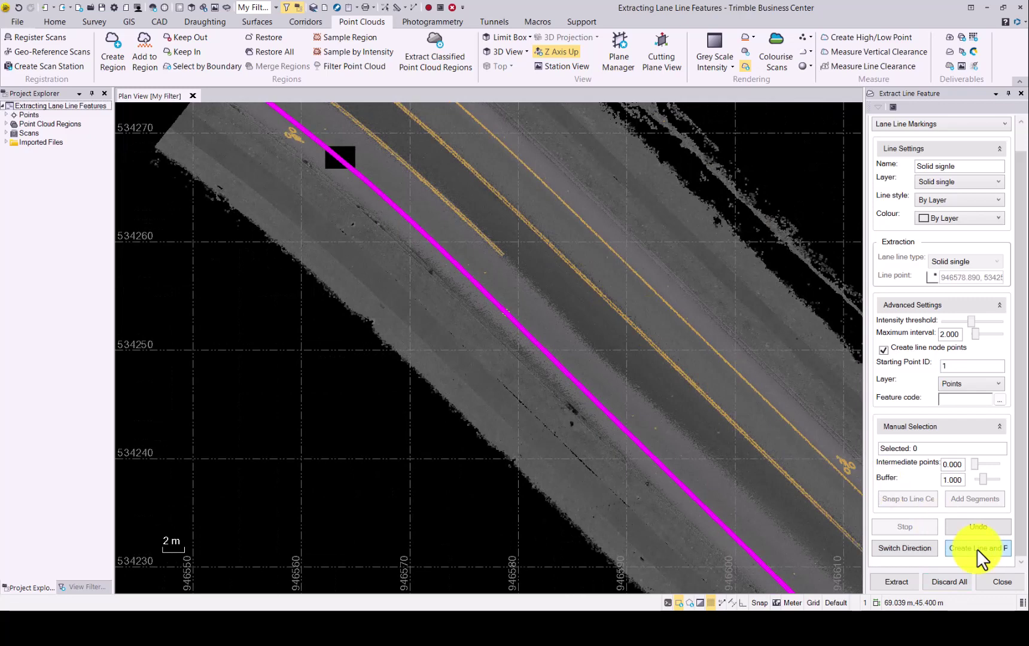
click(981, 553)
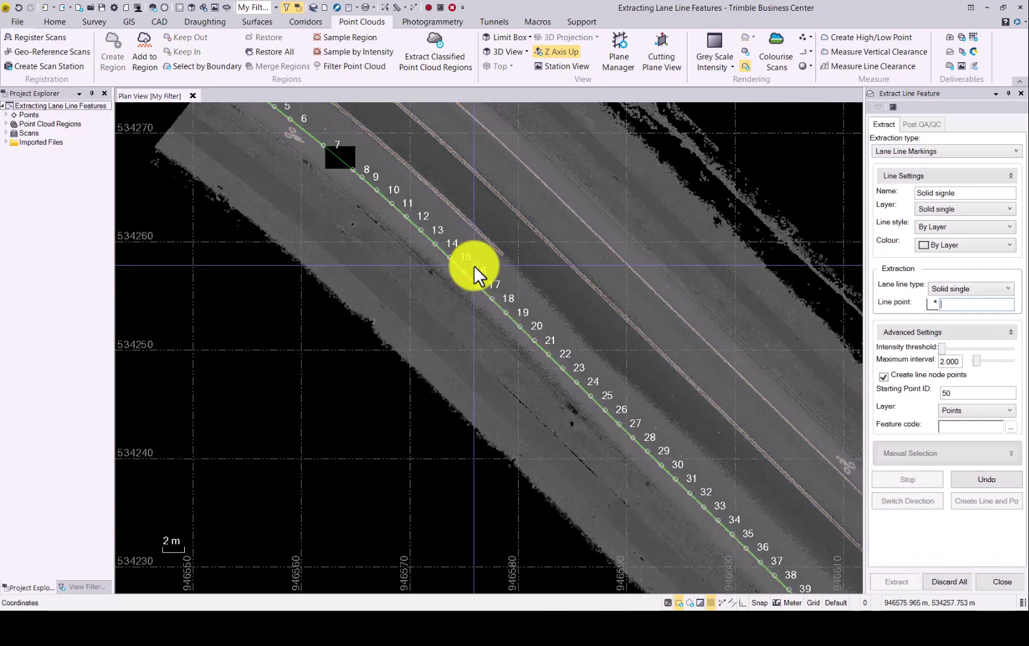
middle_drag(224, 195, 415, 366)
scroll(466, 280, up, 5)
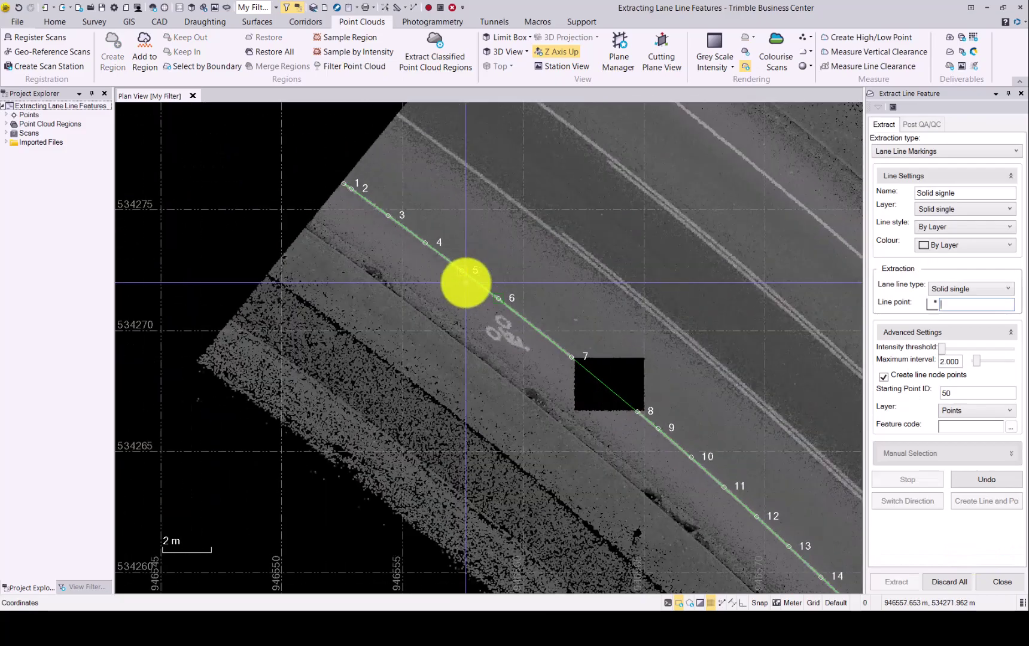
middle_drag(724, 369, 443, 220)
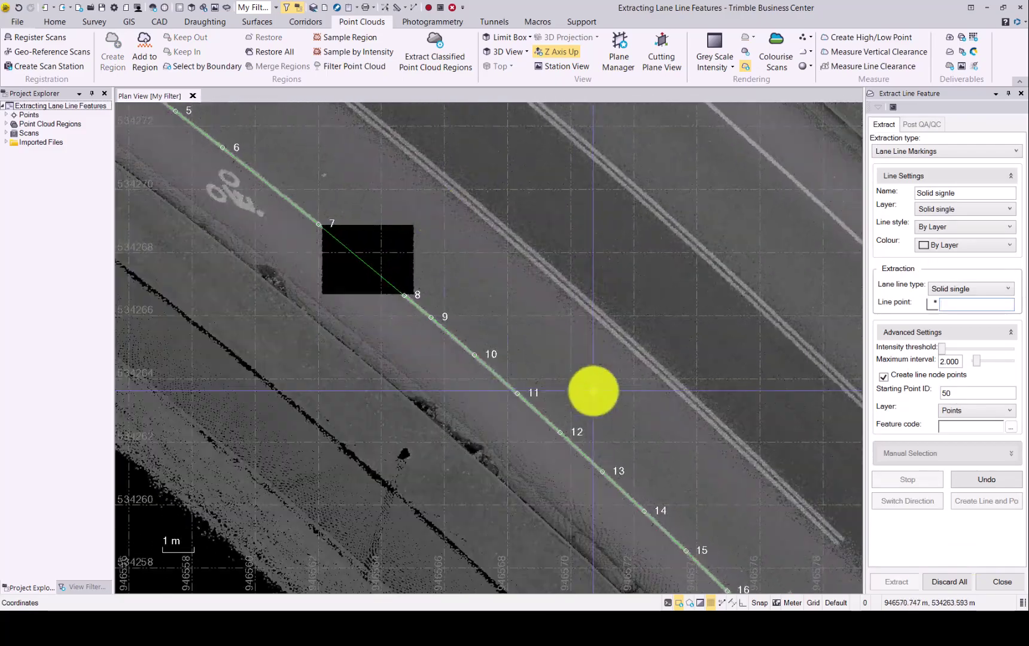
mouse_move(592, 391)
middle_down()
mouse_move(510, 352)
mouse_move(411, 245)
mouse_move(432, 230)
mouse_move(444, 235)
middle_up()
scroll(509, 275, down, 3)
mouse_move(570, 317)
middle_down()
mouse_move(547, 353)
mouse_move(569, 322)
middle_up()
scroll(544, 369, down, 2)
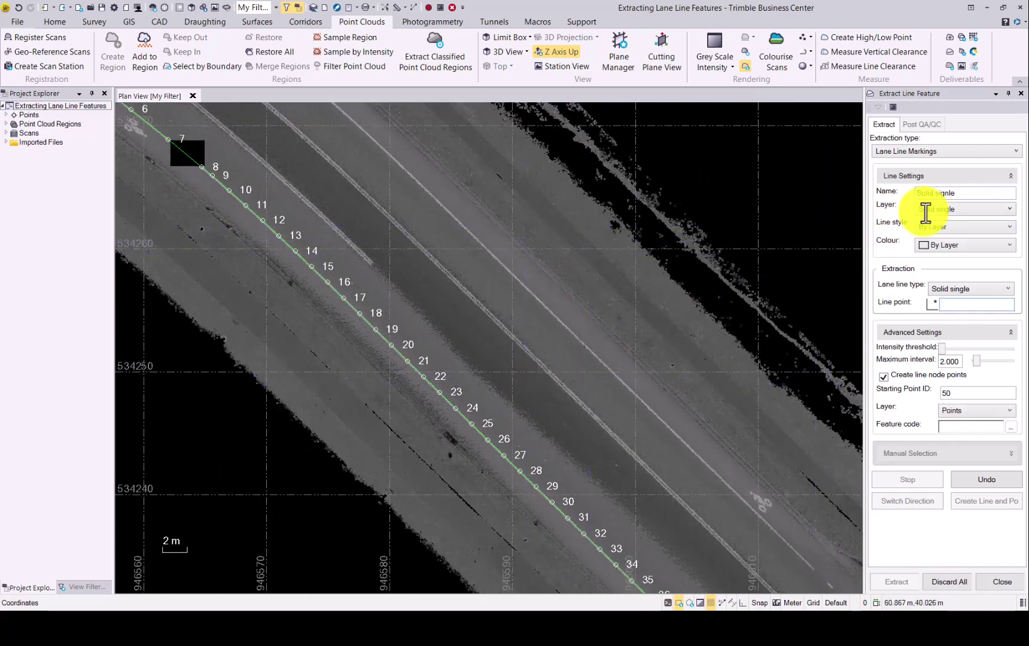
Step: Rename the line to 'Solid double', correcting a typo
drag(969, 195, 802, 195)
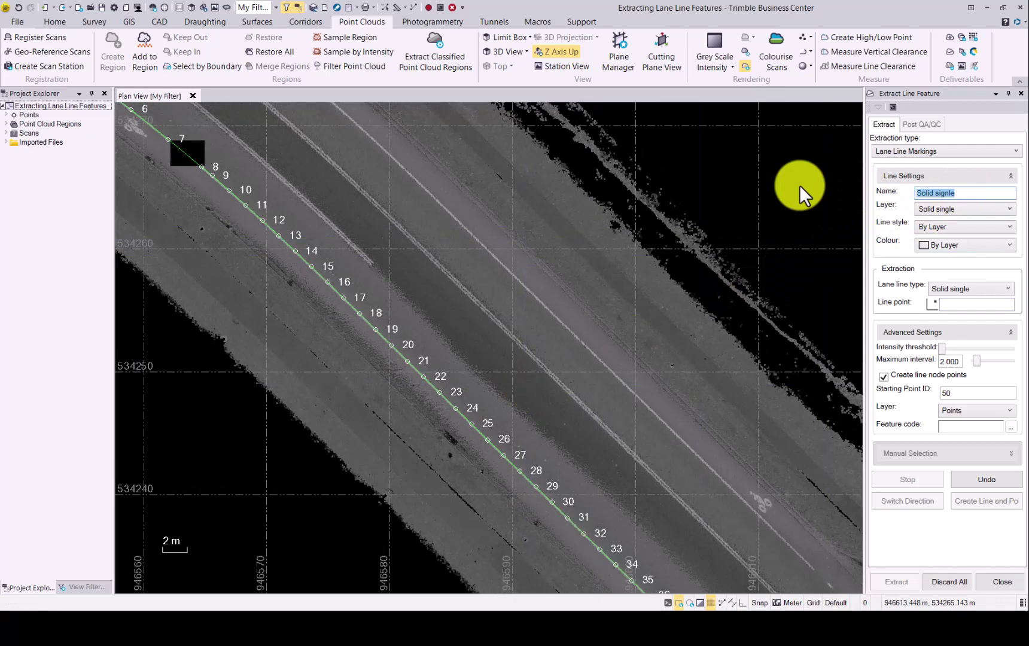
text(Solid dpuble)
key(BackSpace)
key(BackSpace)
key(BackSpace)
key(BackSpace)
key(BackSpace)
text(ouble)
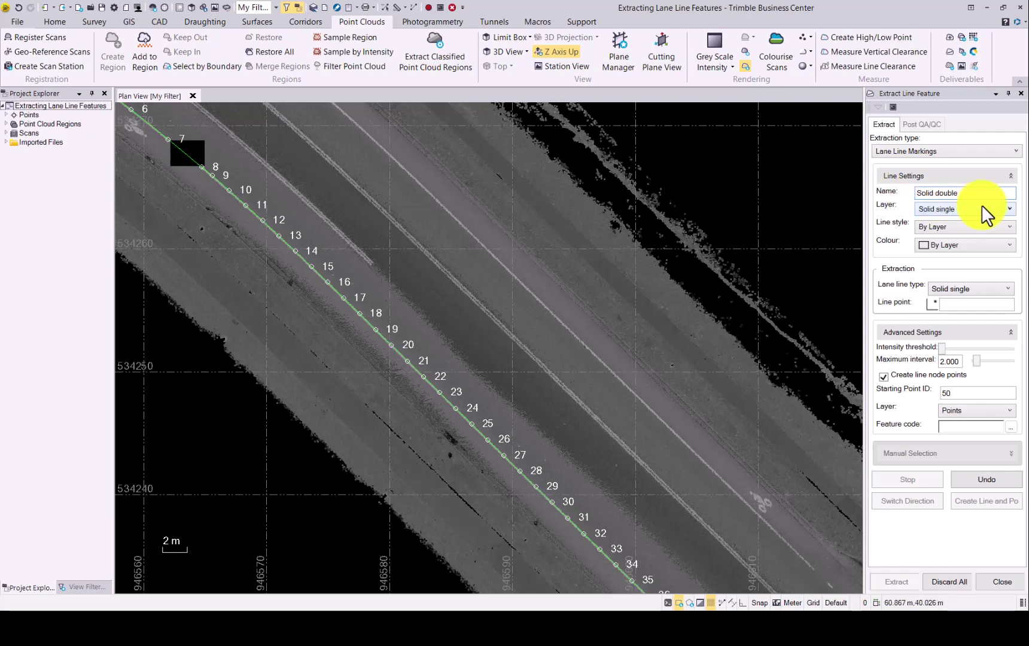
Step: Assign a new magenta 'Solid double' layer and set the lane line type to Solid double
click(982, 205)
click(942, 254)
text(Solid double)
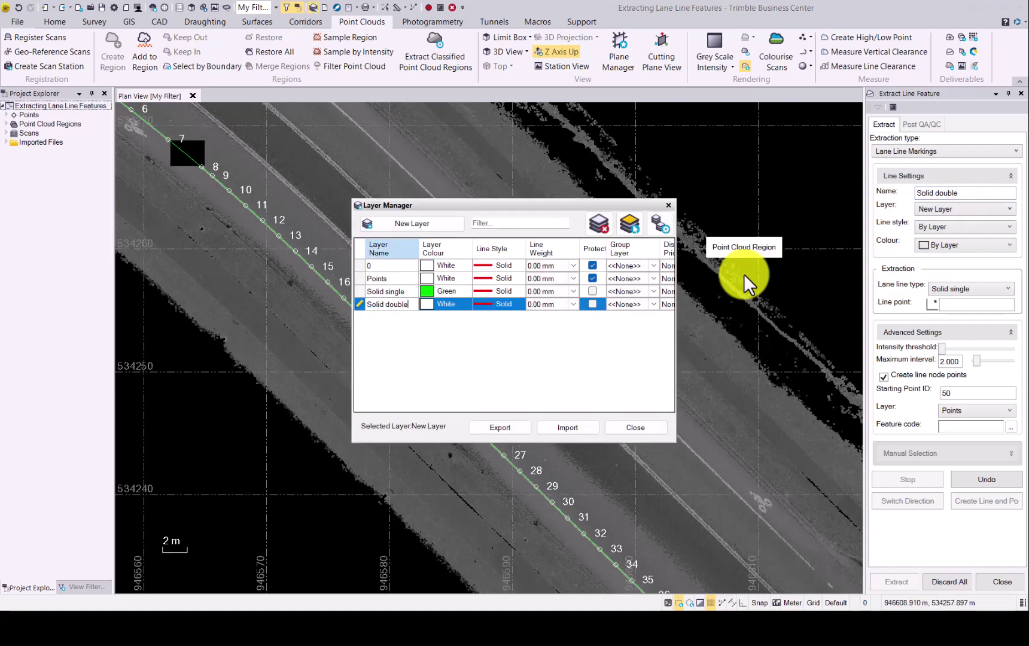
click(425, 305)
click(442, 332)
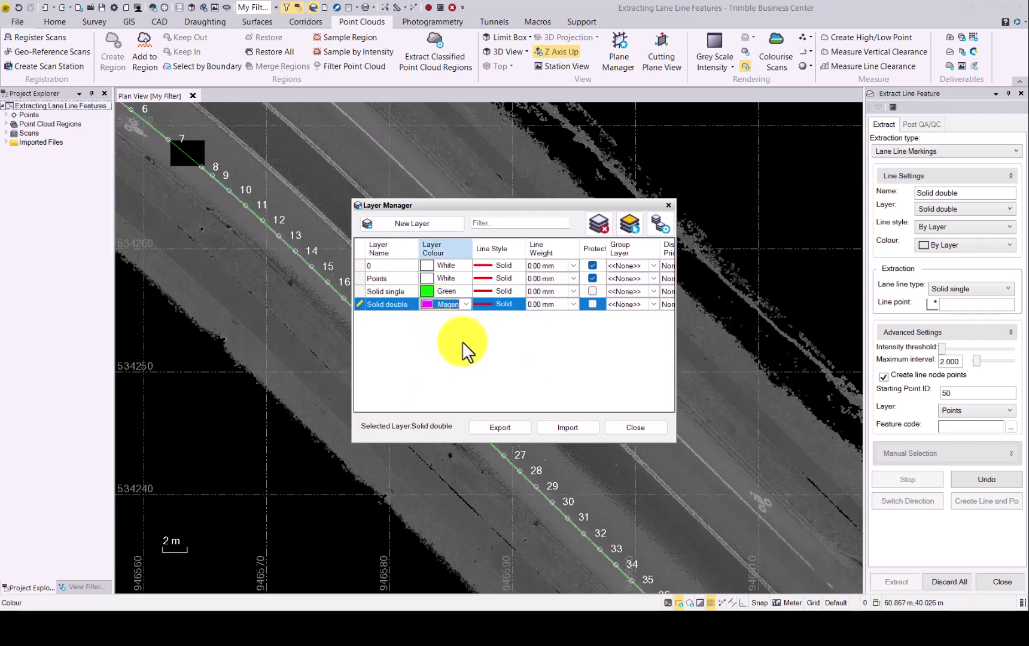
click(636, 427)
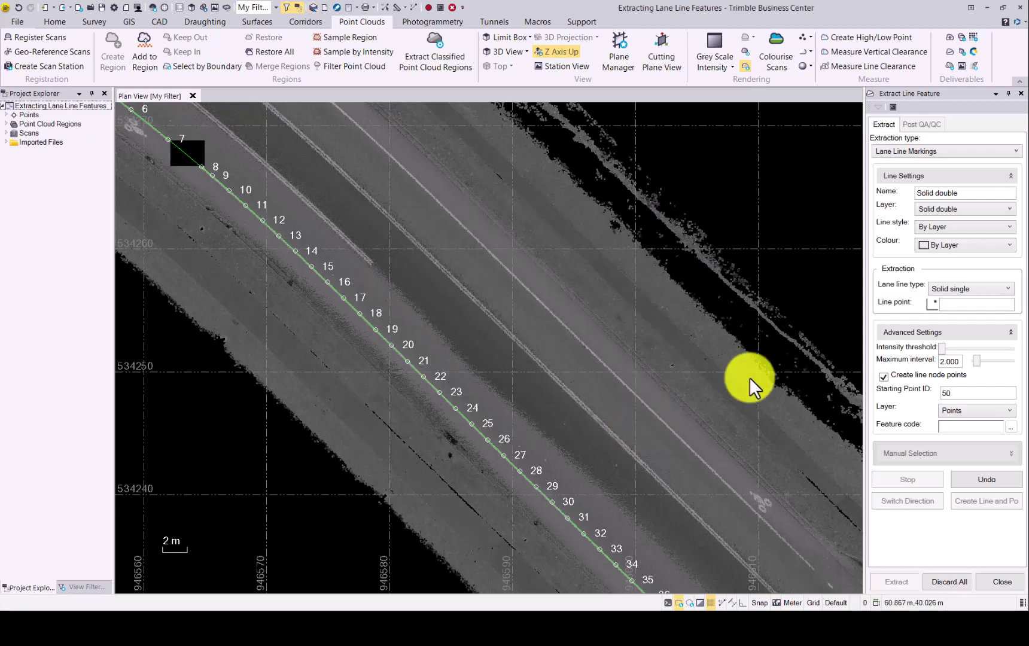
click(971, 289)
click(964, 312)
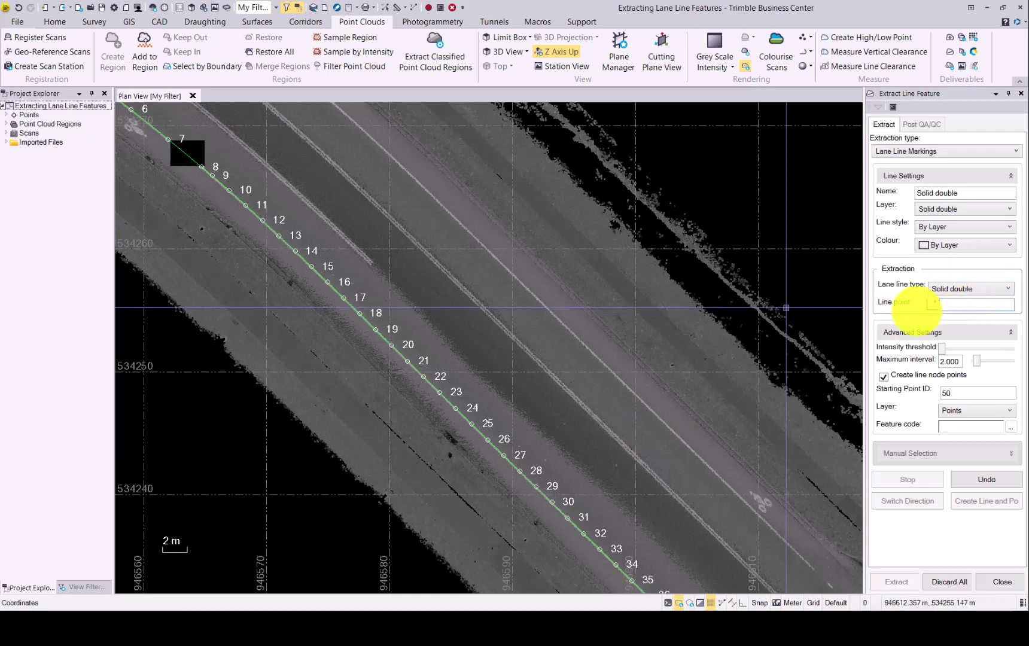
Step: Pick a start point on the double yellow centre line and extract it
scroll(487, 319, up, 2)
scroll(505, 305, up, 2)
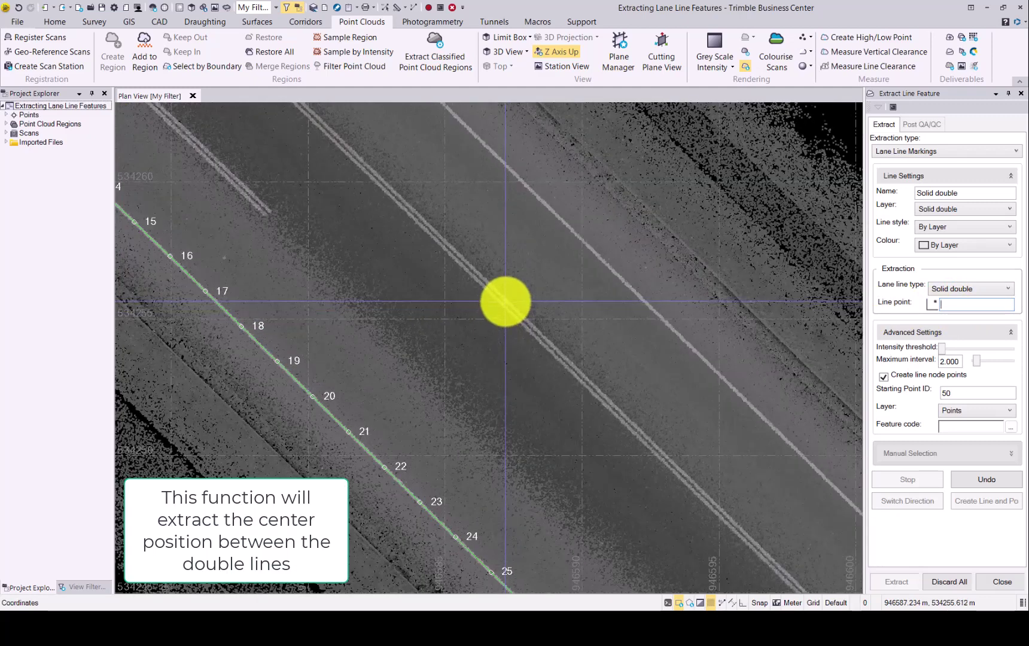
click(505, 302)
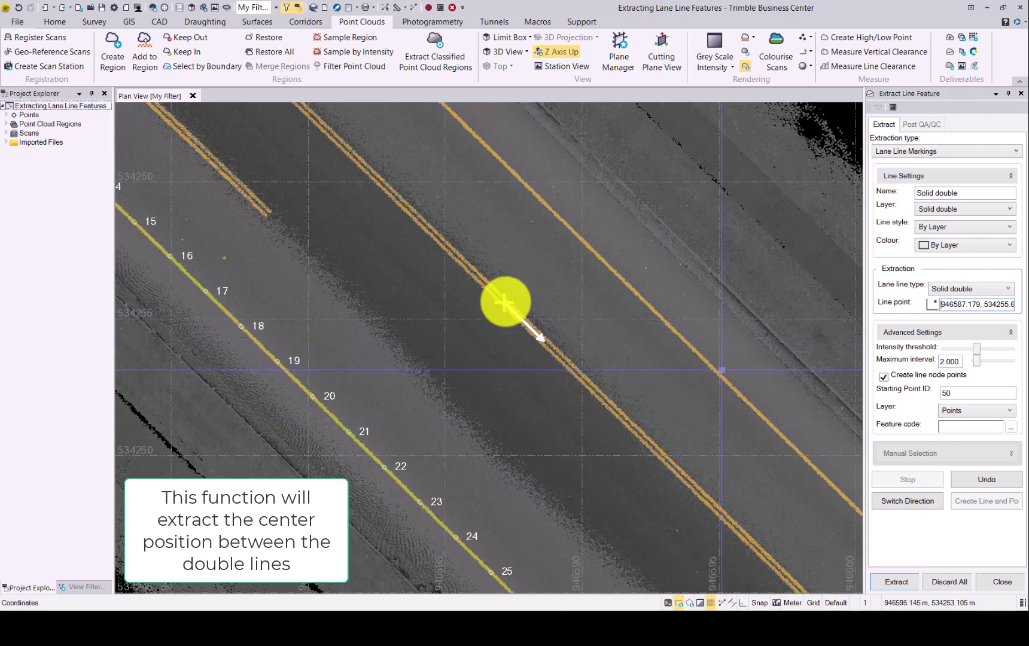
click(897, 582)
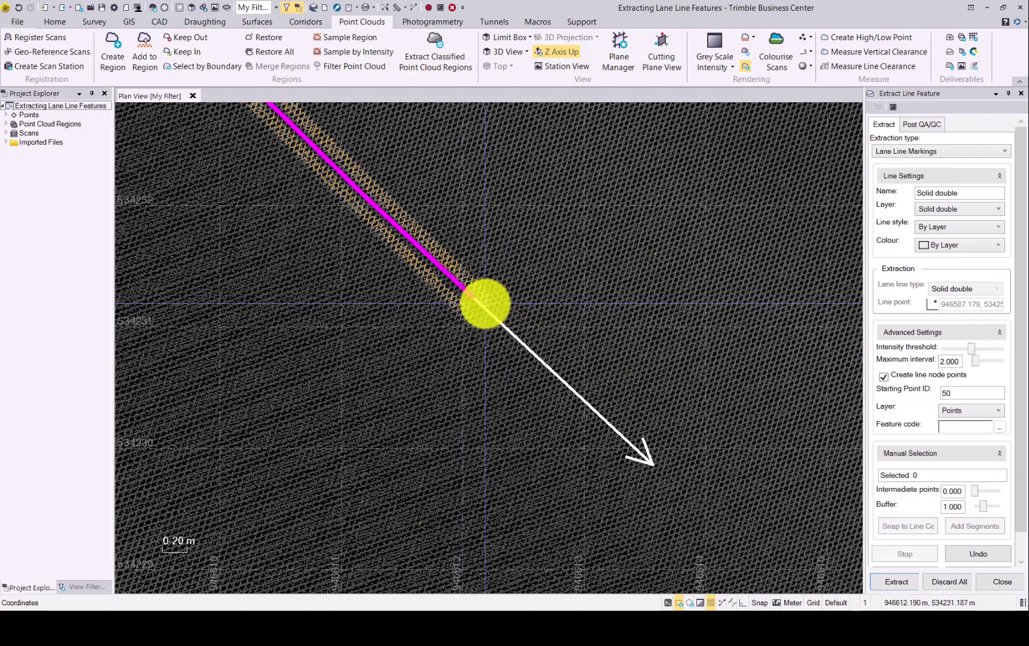
Step: Stop the running extraction and reverse its tracing direction
scroll(485, 304, down, 5)
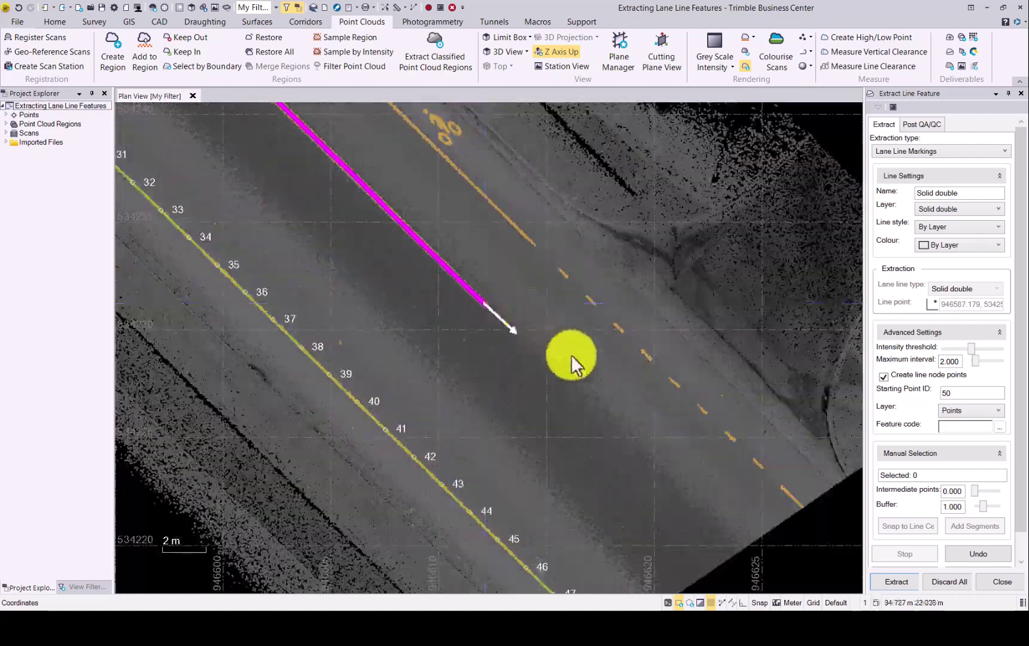
click(900, 556)
click(899, 549)
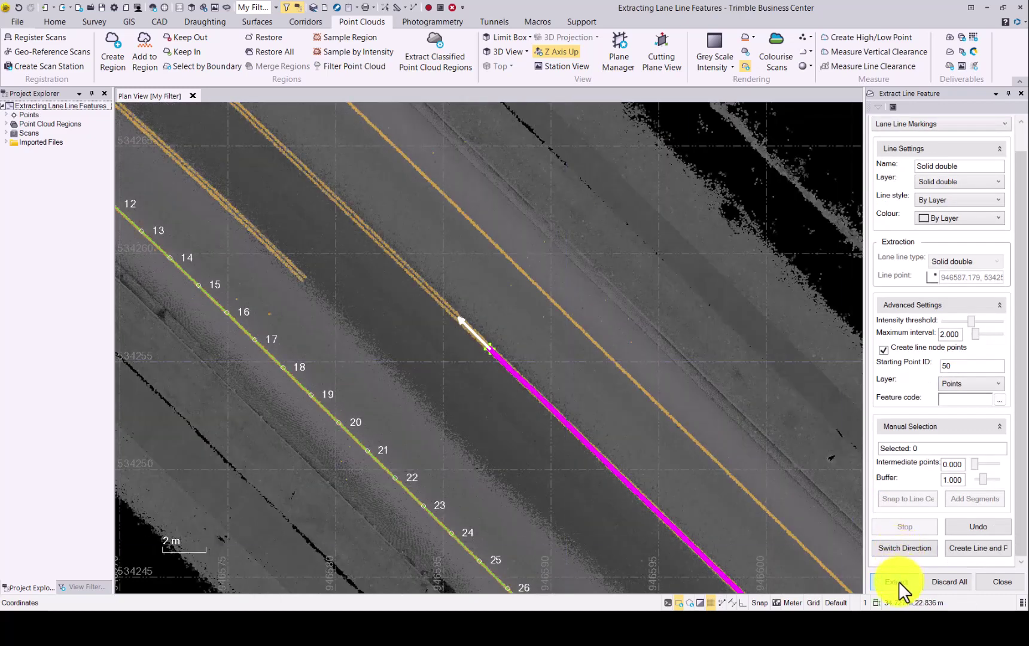
Step: Extract the solid double line in the other direction, undo two stray segments, and add the continuing segment
click(898, 581)
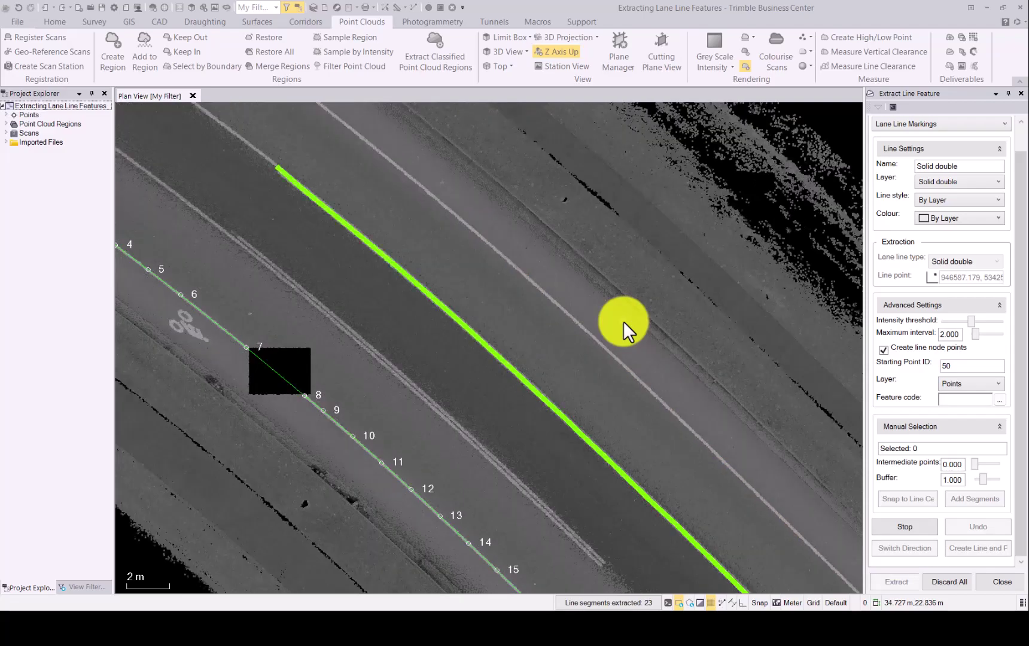
scroll(526, 373, up, 3)
scroll(527, 373, up, 1)
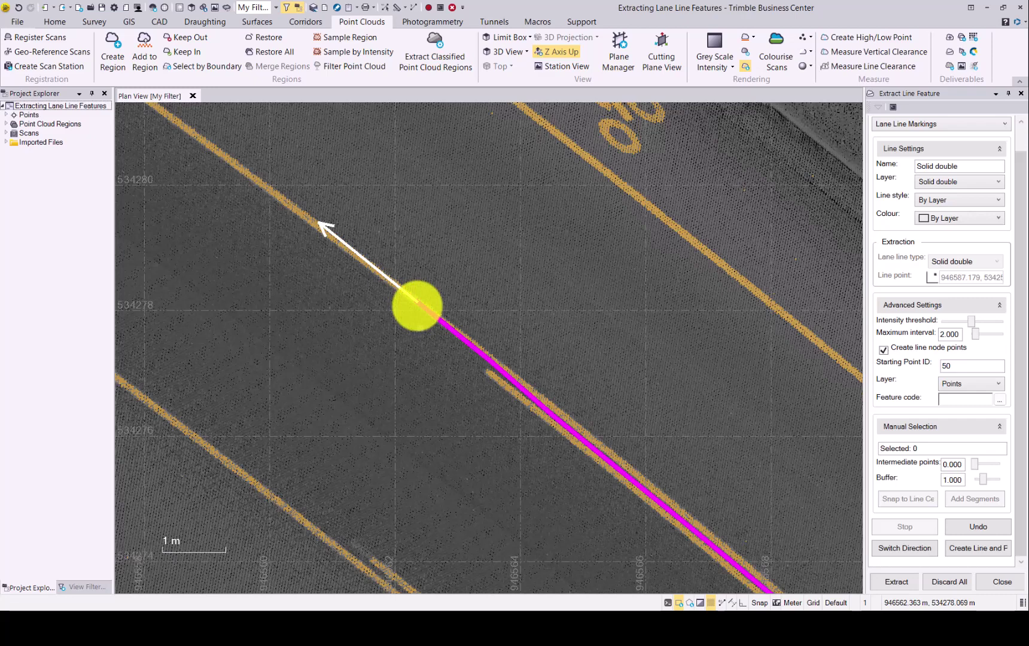
click(987, 528)
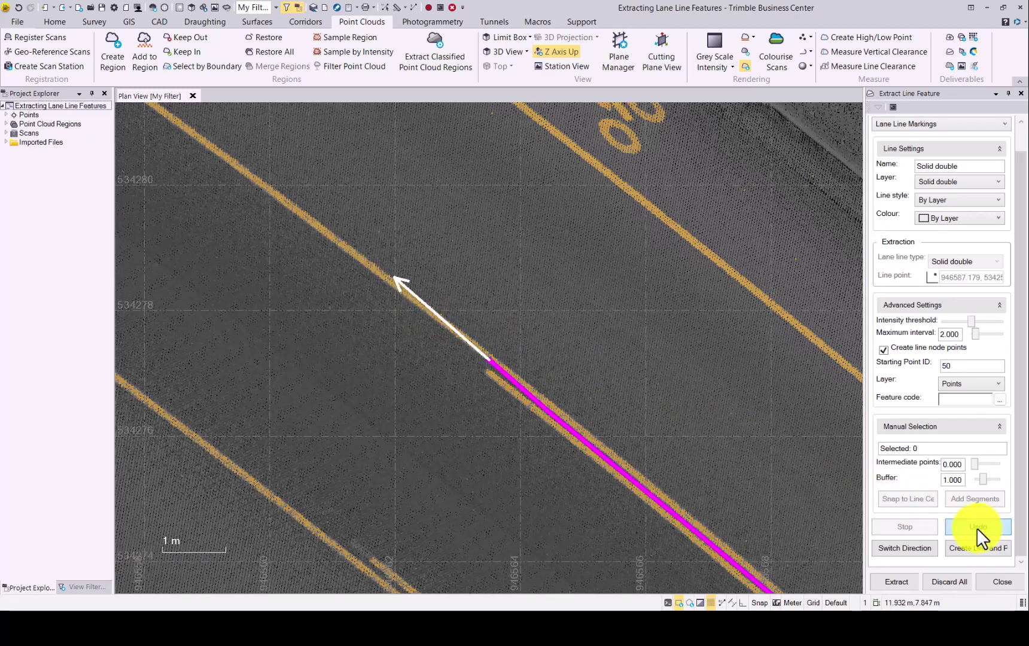
click(975, 528)
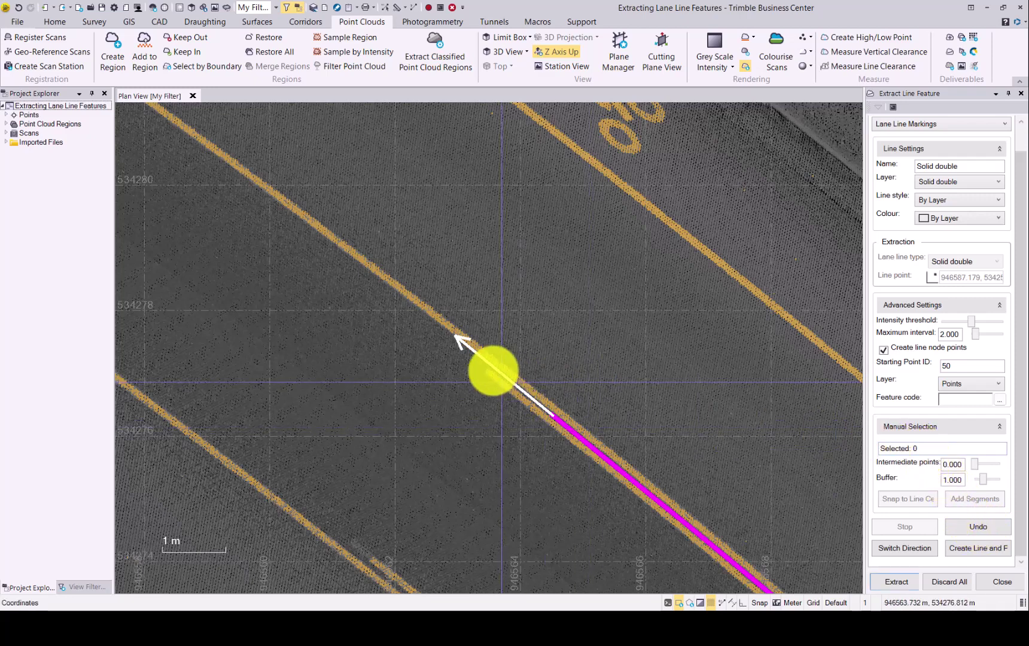
click(491, 367)
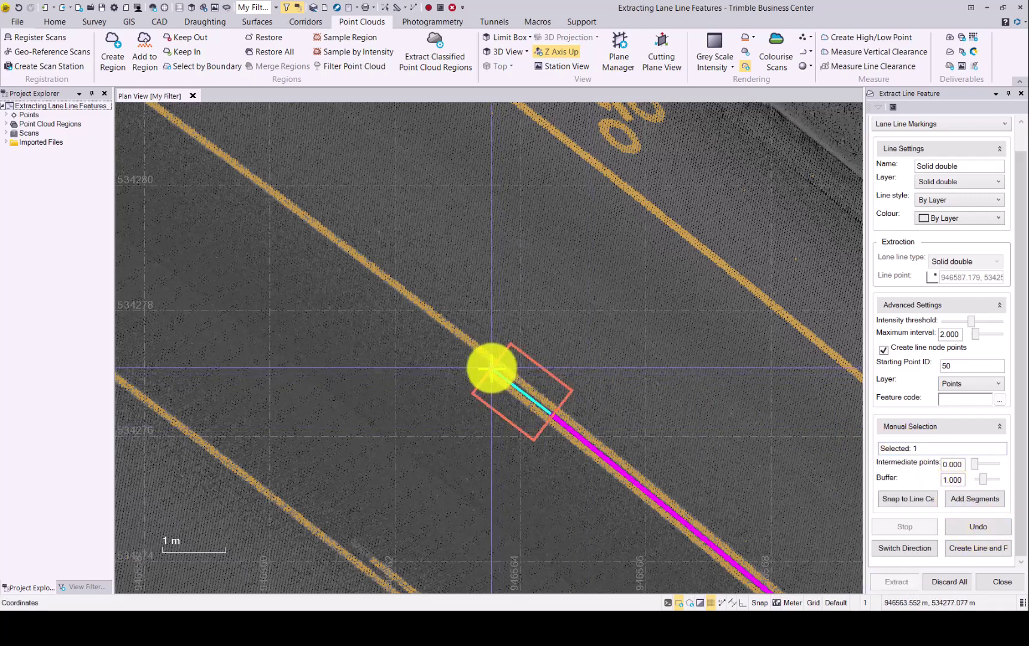
click(972, 499)
Step: Create the magenta Solid double line with node points up to 96, then pan along it
scroll(536, 331, down, 3)
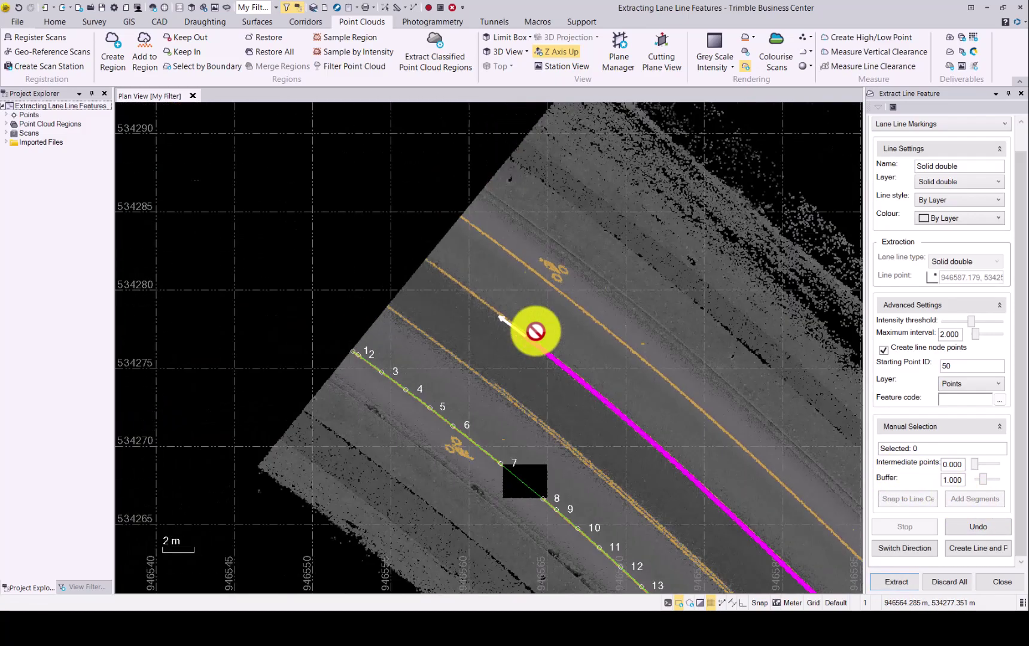
scroll(535, 331, down, 2)
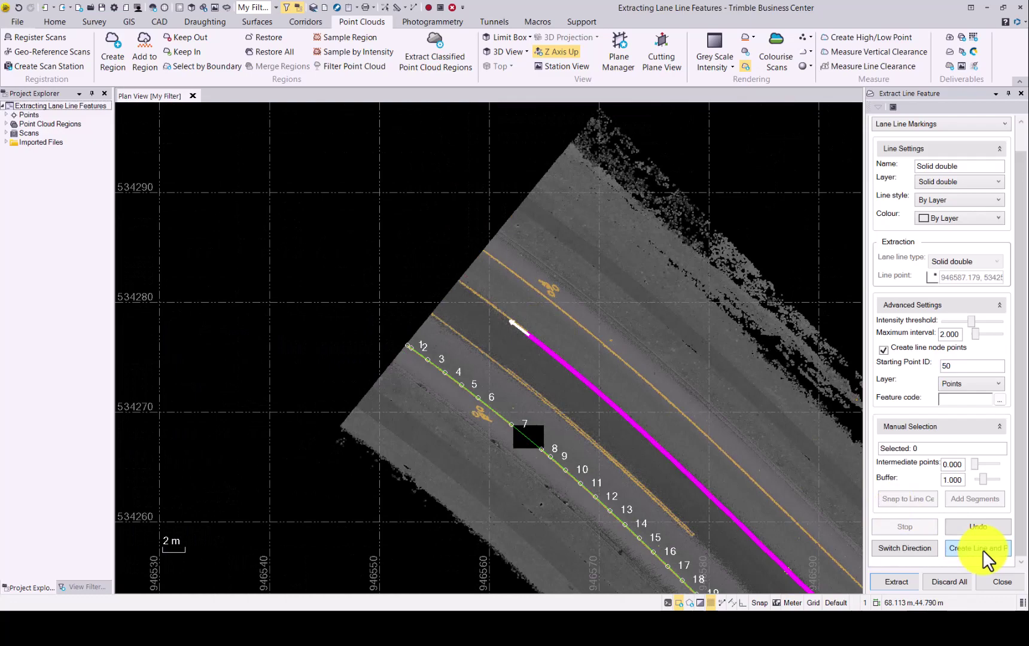
click(983, 549)
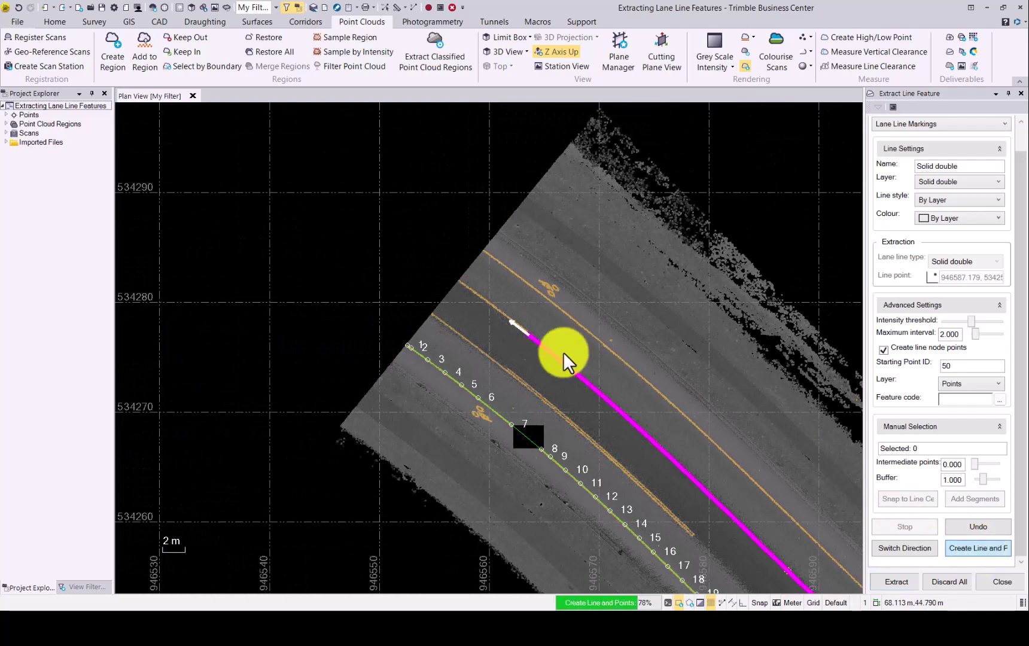
middle_drag(563, 352, 510, 264)
middle_drag(574, 324, 479, 221)
Step: Pan past point 96 toward the dashed markings and rename the next line to 'Dashed'
middle_drag(623, 349, 526, 248)
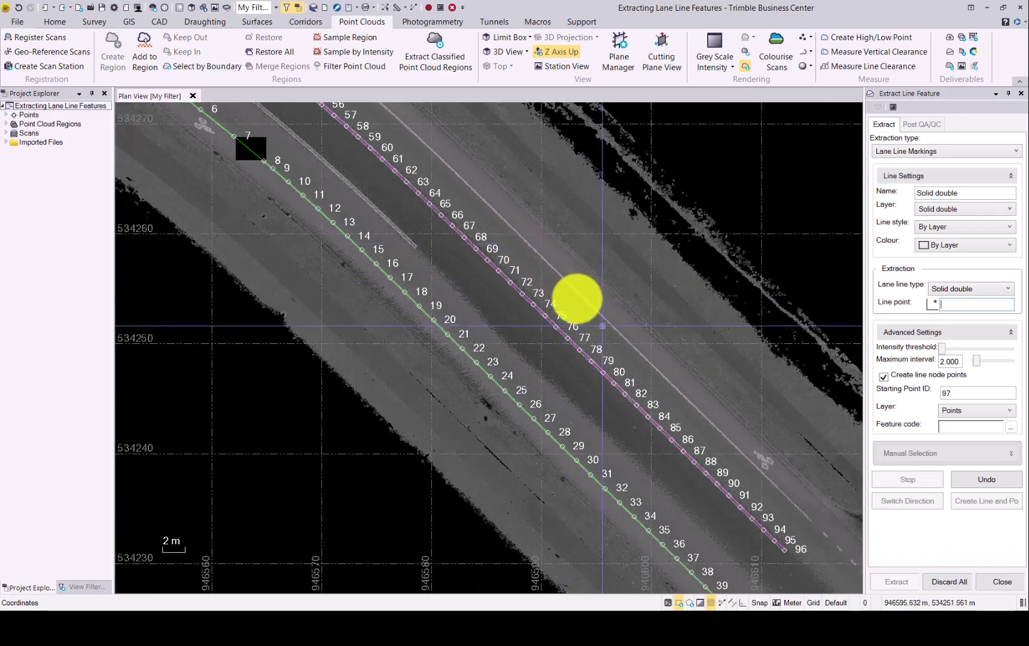
mouse_move(602, 324)
middle_down()
mouse_move(558, 299)
mouse_move(487, 286)
middle_up()
middle_drag(704, 470, 586, 358)
scroll(593, 432, up, 4)
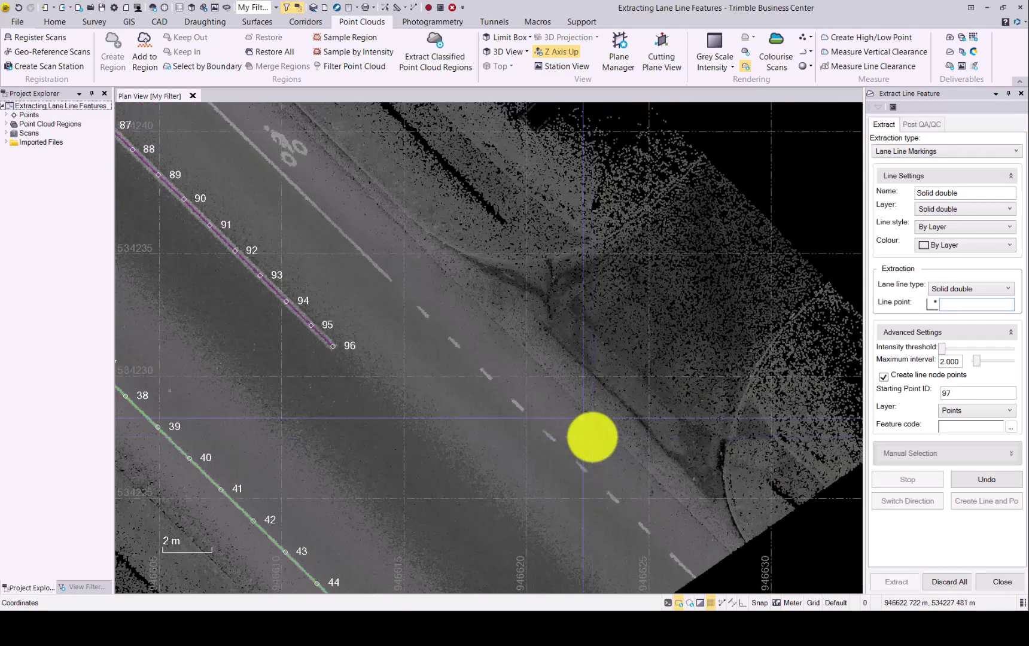
triple_click(977, 193)
text(Dashed)
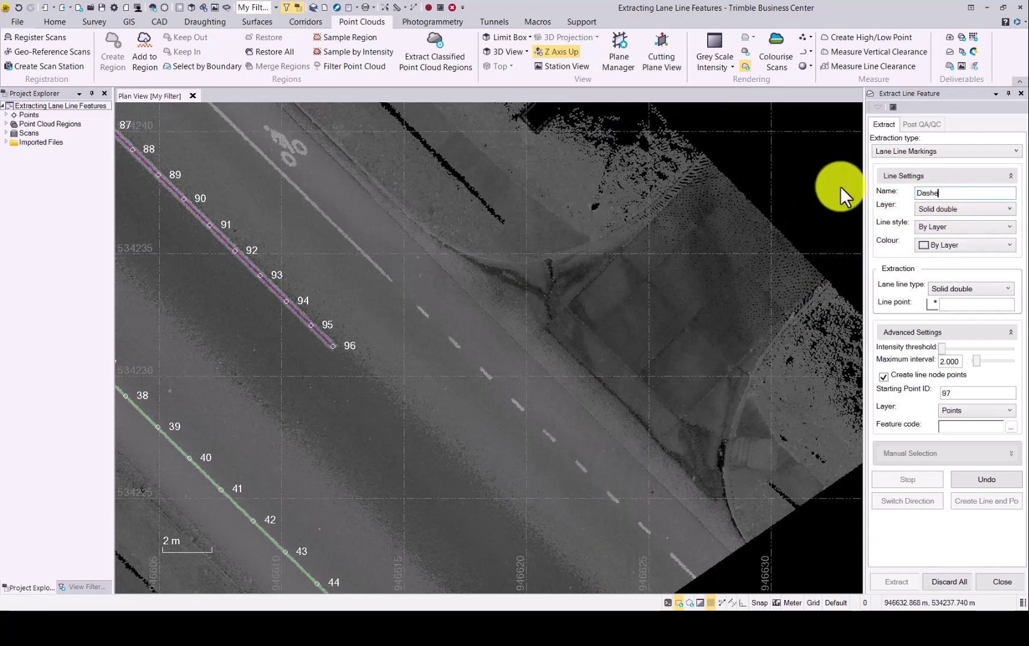
Step: Put the line on a new coloured Dashed layer and set lane line type to Dashed
click(986, 206)
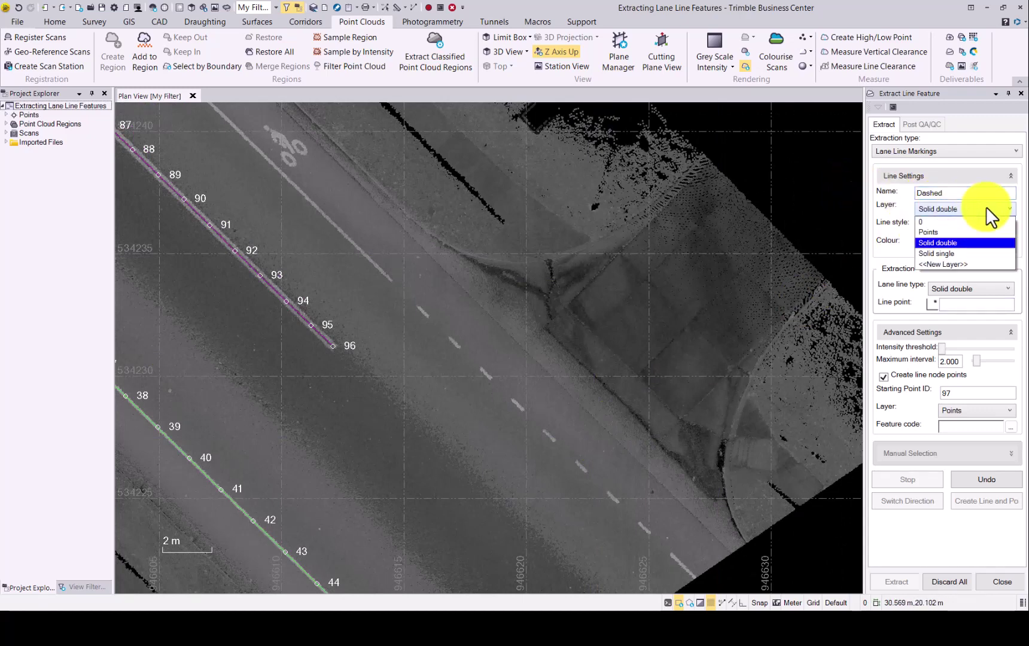
click(953, 263)
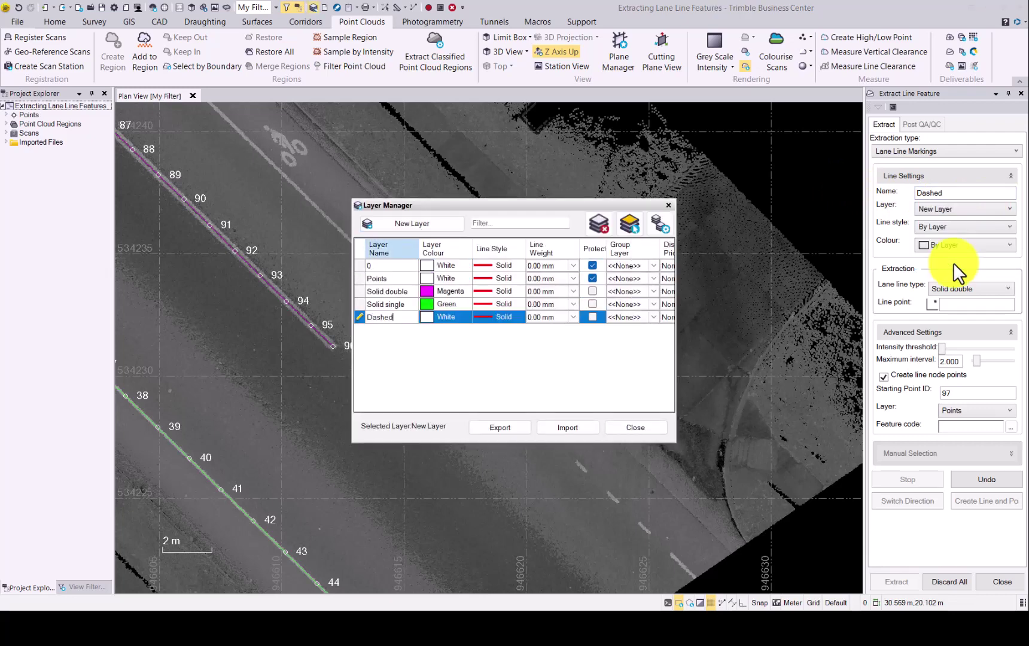
click(424, 318)
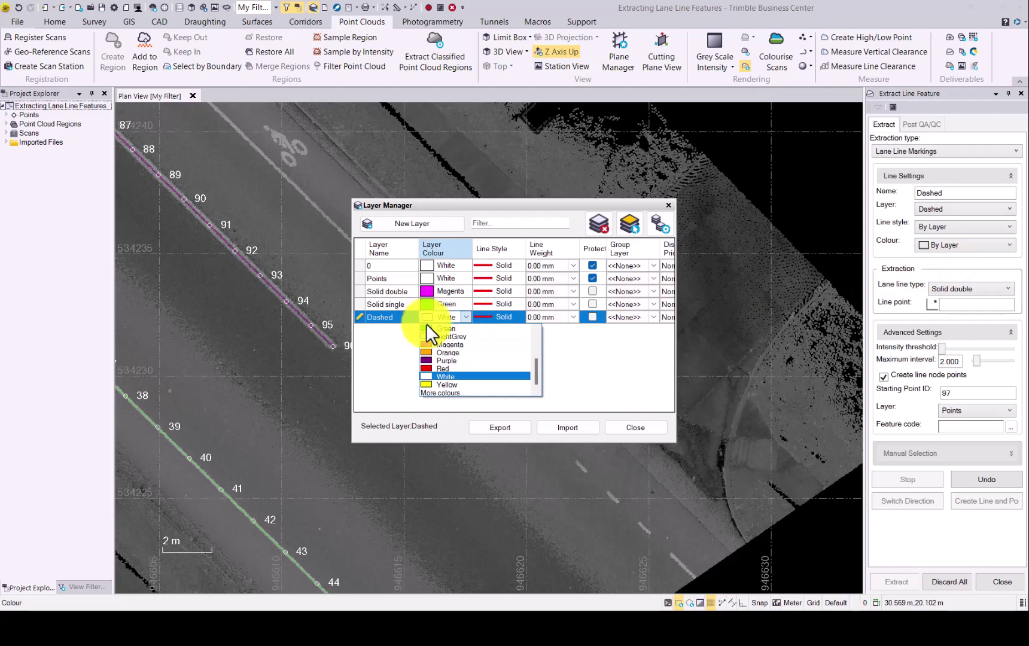
click(438, 362)
click(635, 428)
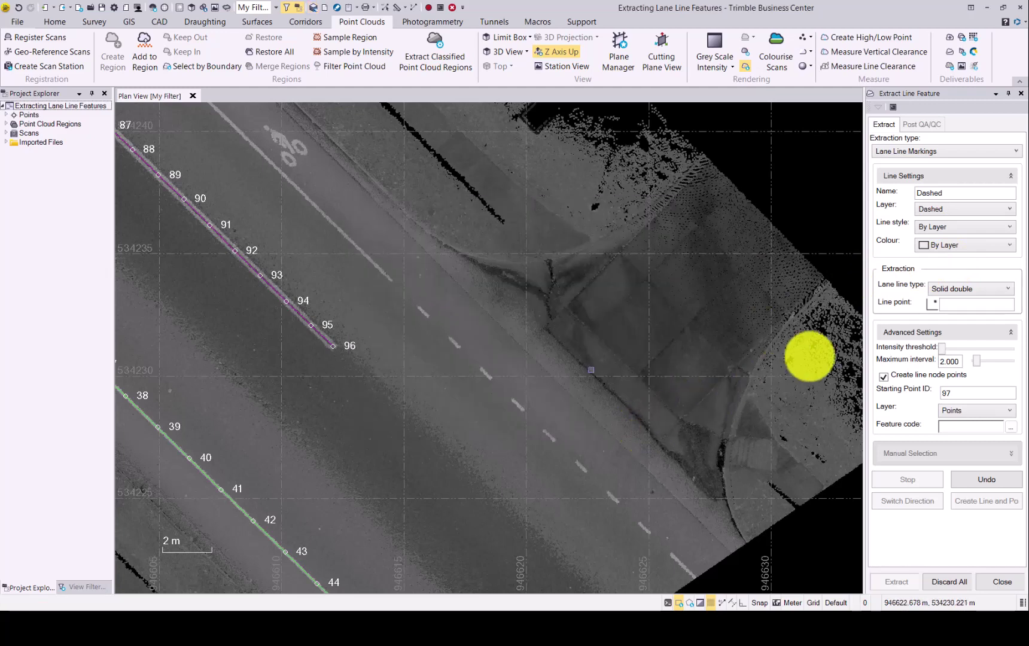
click(968, 288)
click(952, 323)
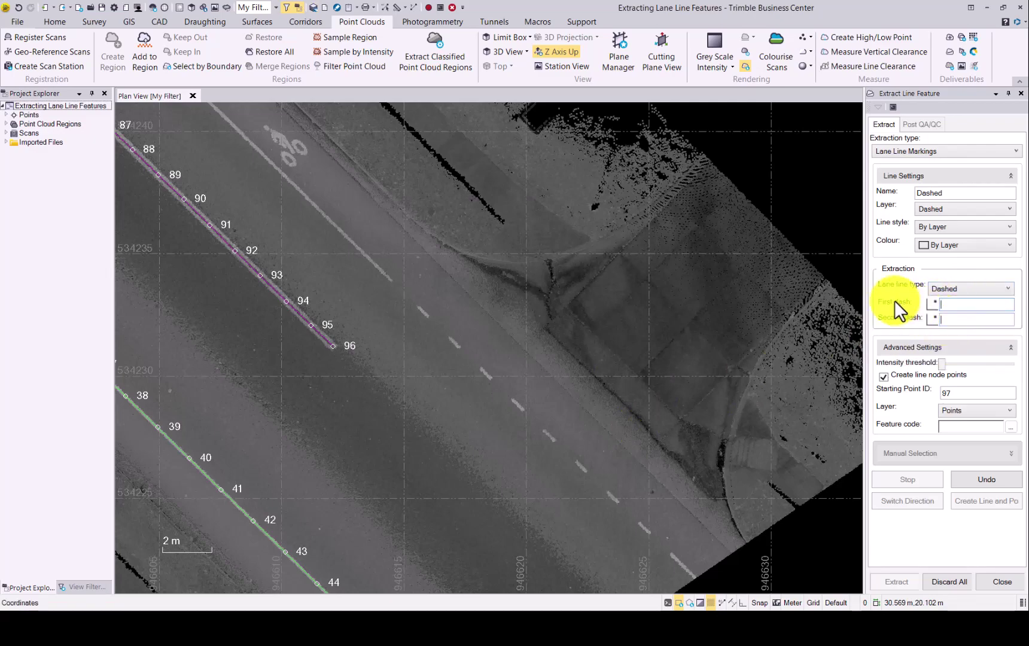
Step: Zoom to the dashed lane marking and pick its first and second dashes
scroll(626, 395, up, 3)
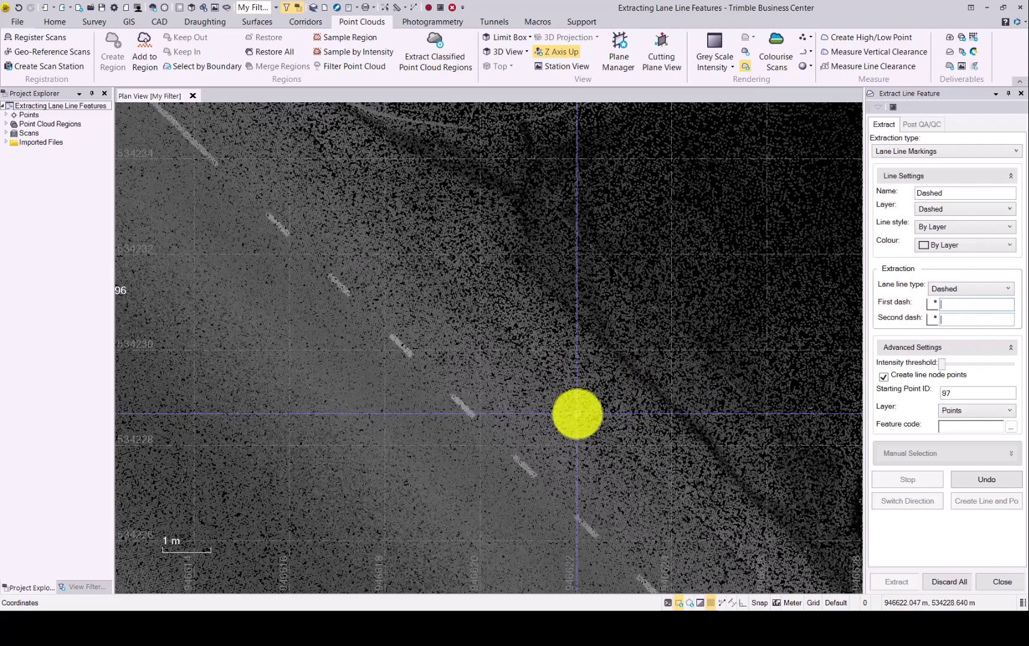
middle_drag(577, 414, 506, 295)
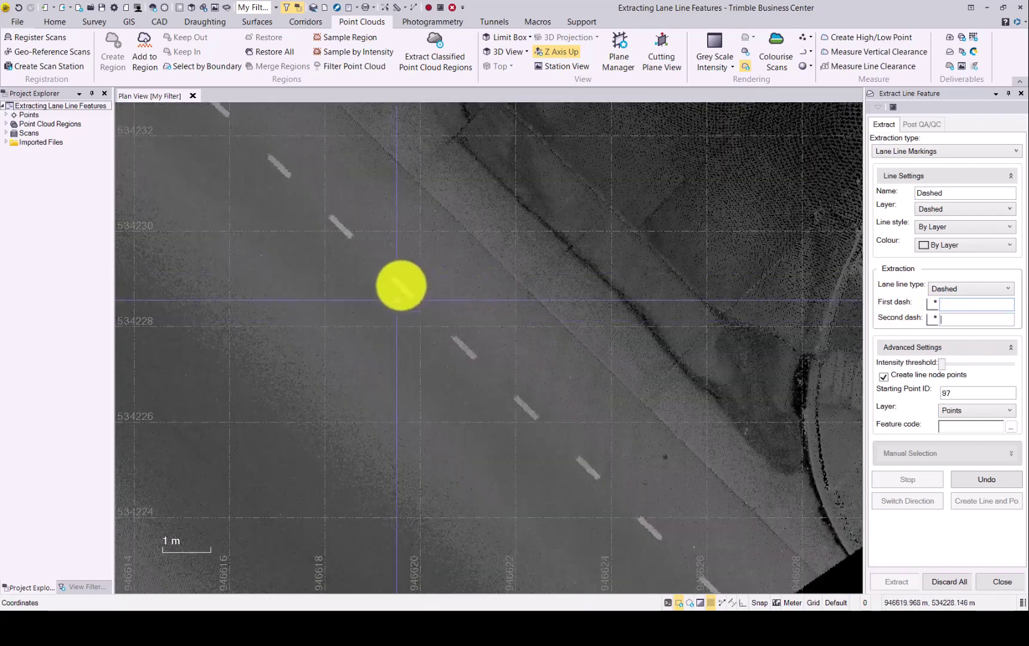
click(401, 285)
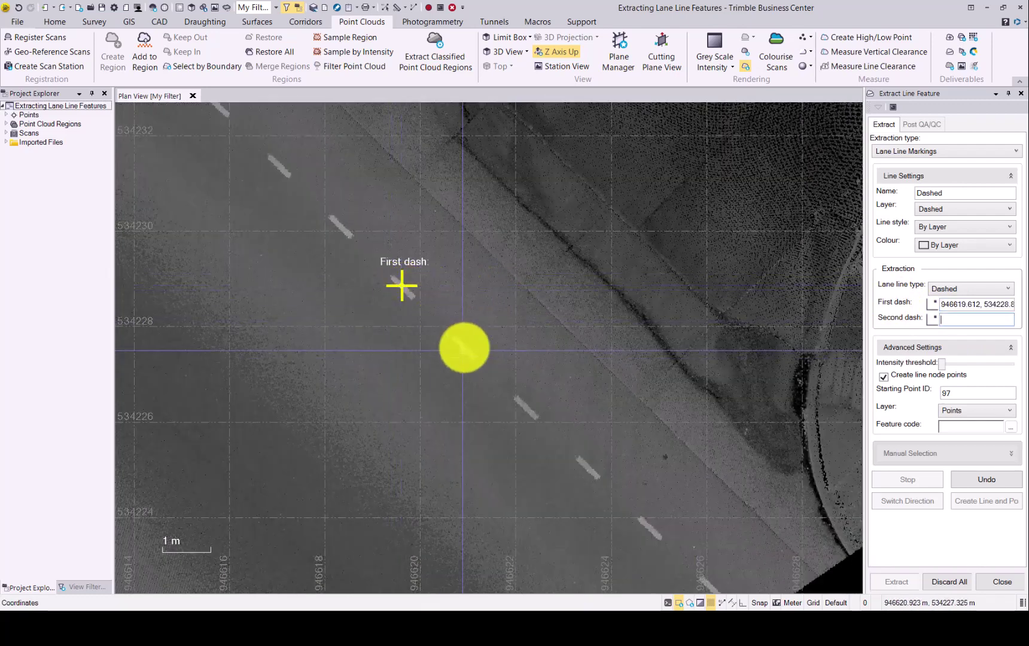
click(465, 348)
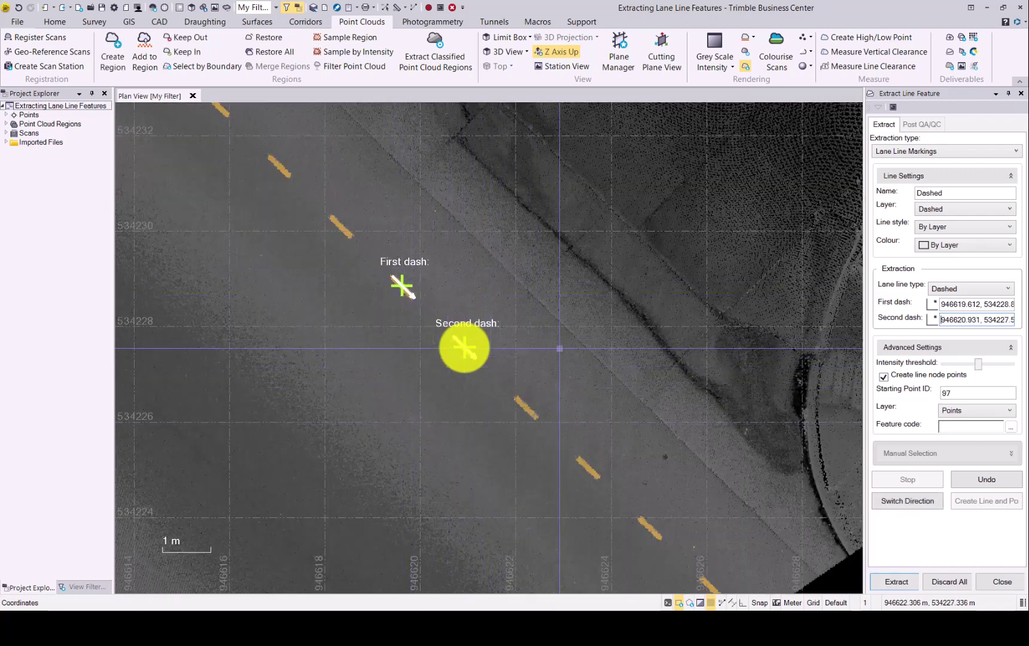
Step: Trace the dashed segments in both directions along the marking
click(897, 580)
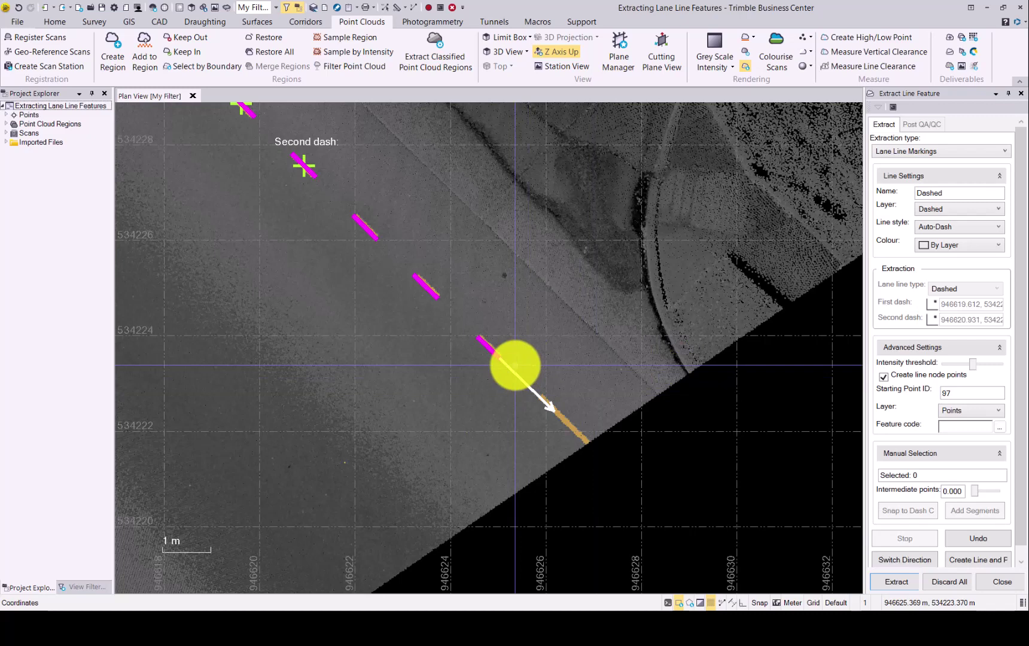
click(904, 560)
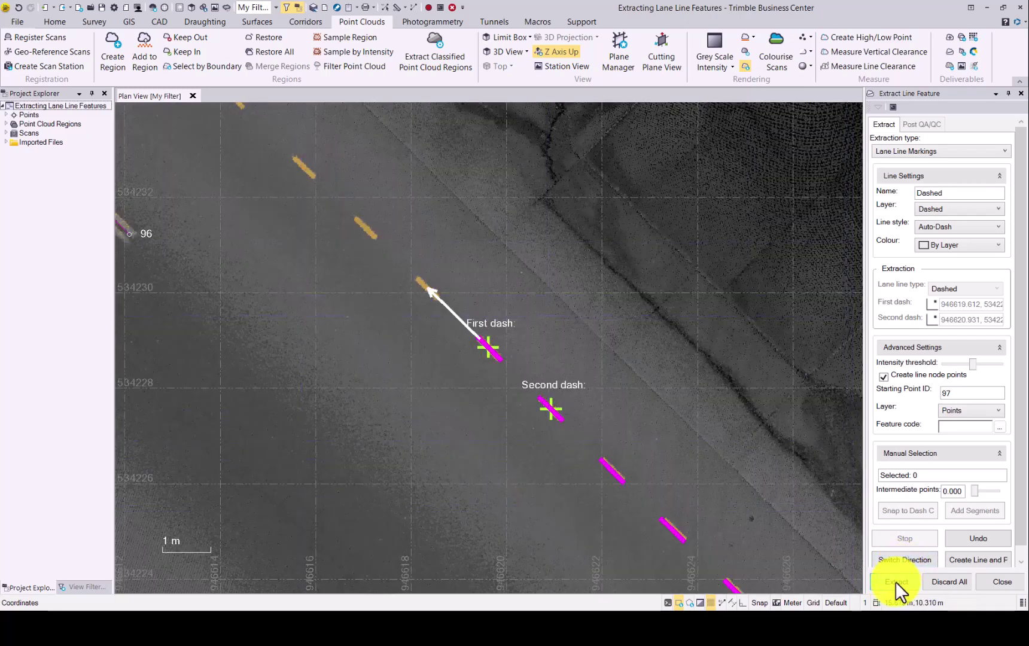
click(896, 582)
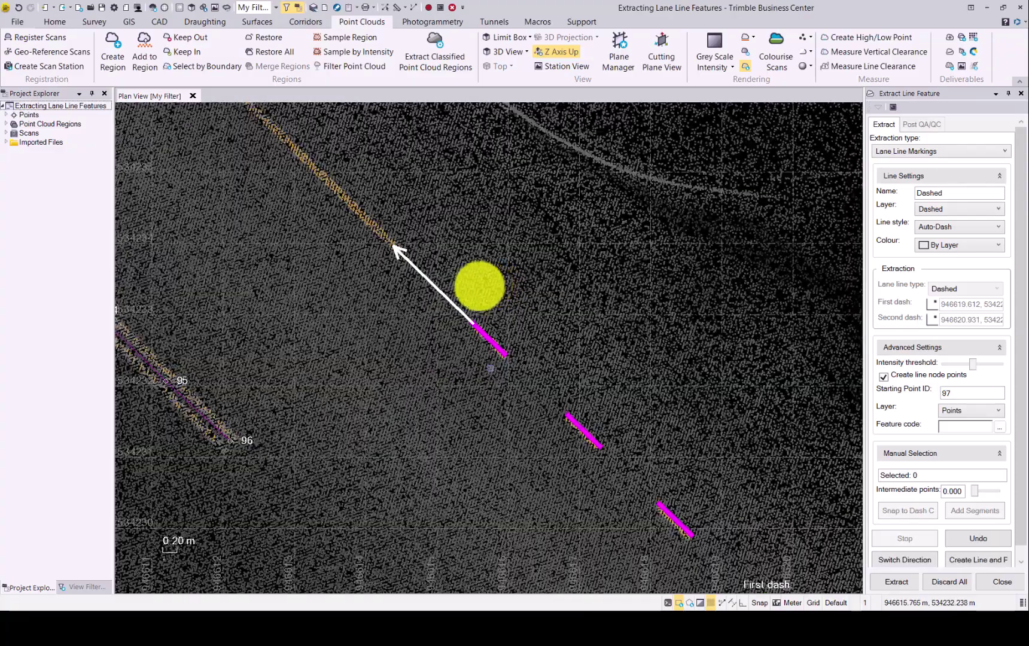
scroll(456, 288, down, 5)
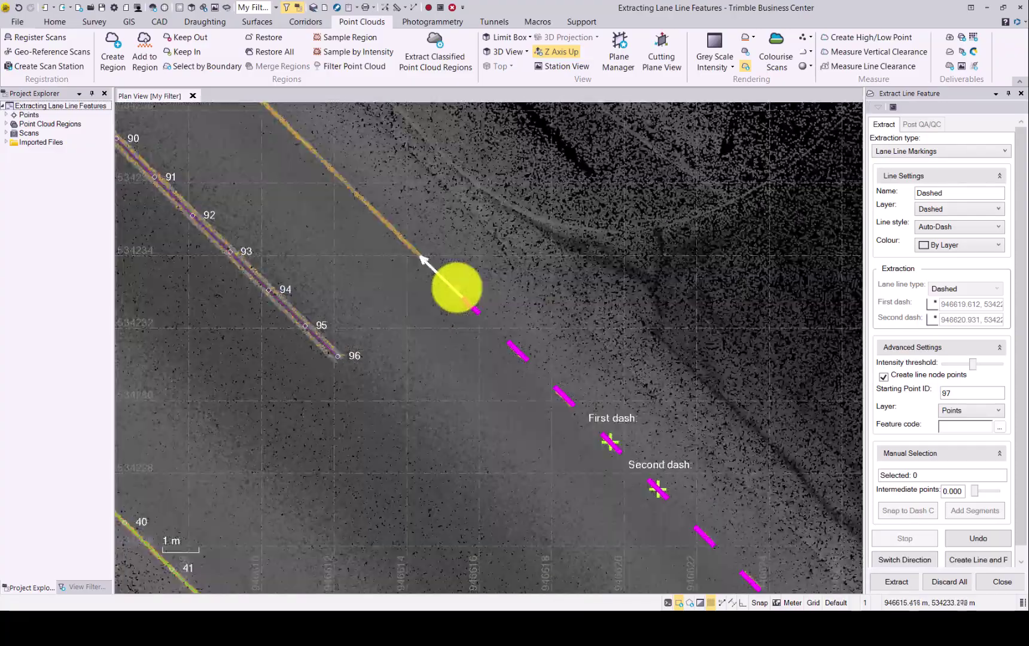
middle_drag(574, 300, 538, 278)
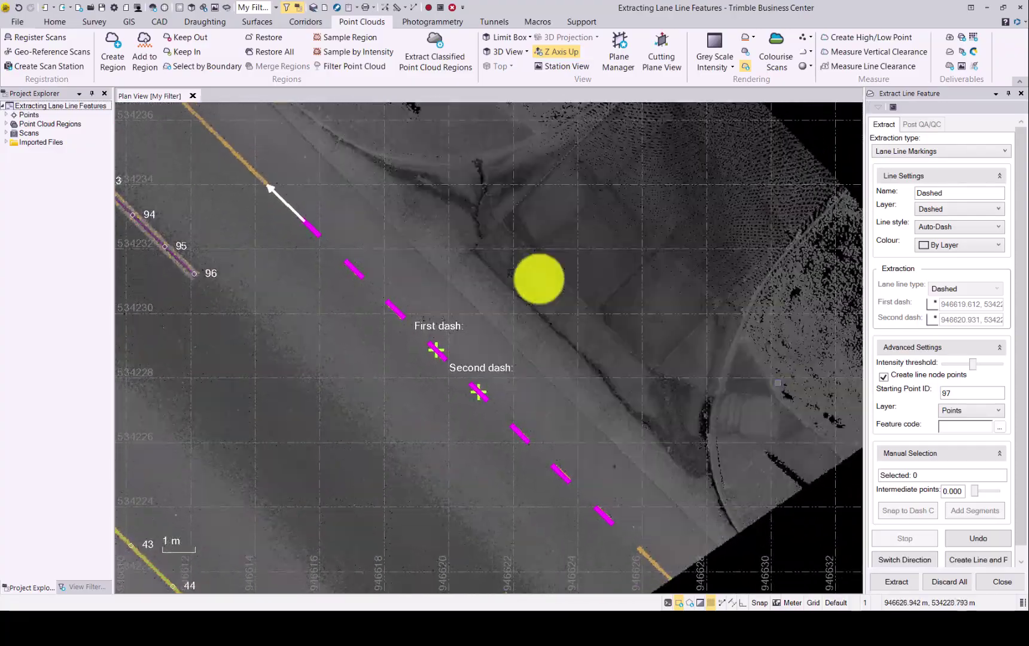
click(979, 559)
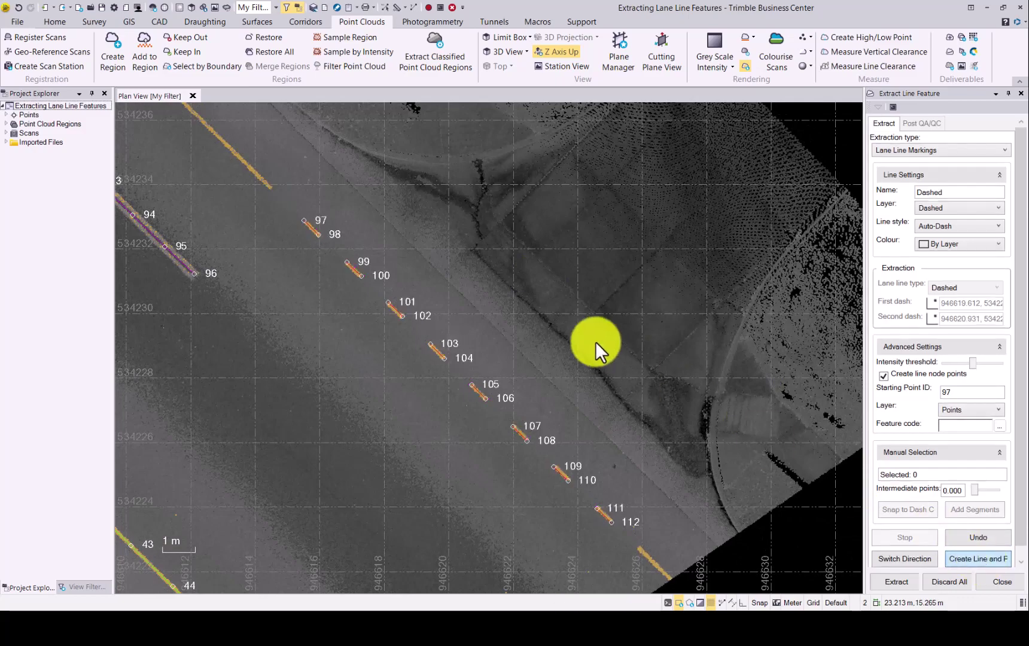
scroll(354, 240, up, 3)
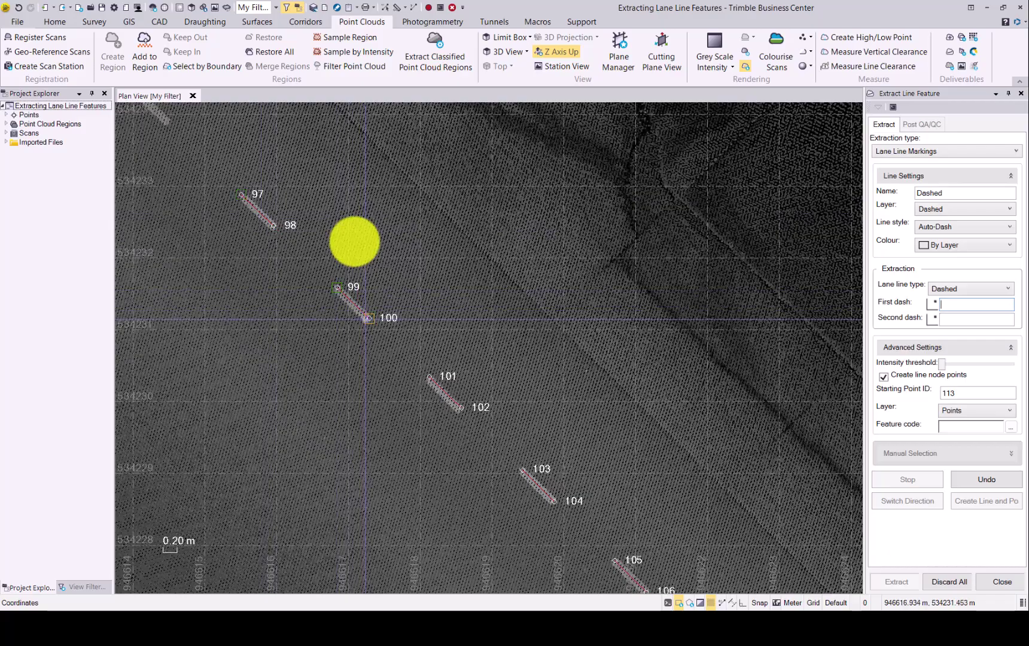
middle_drag(506, 421, 400, 266)
middle_drag(526, 376, 446, 257)
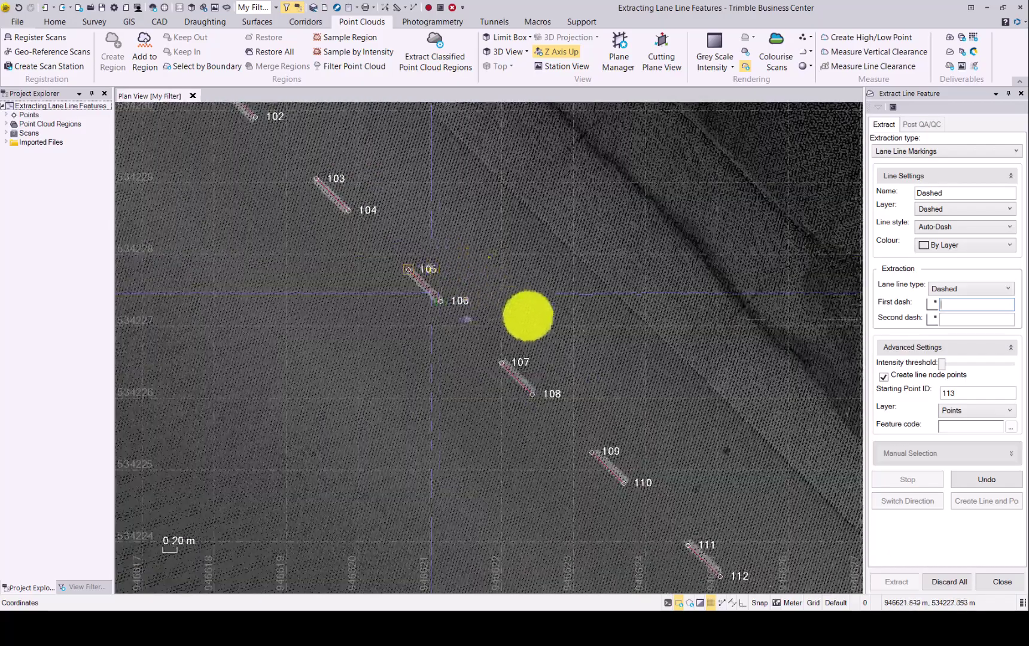
scroll(536, 305, down, 10)
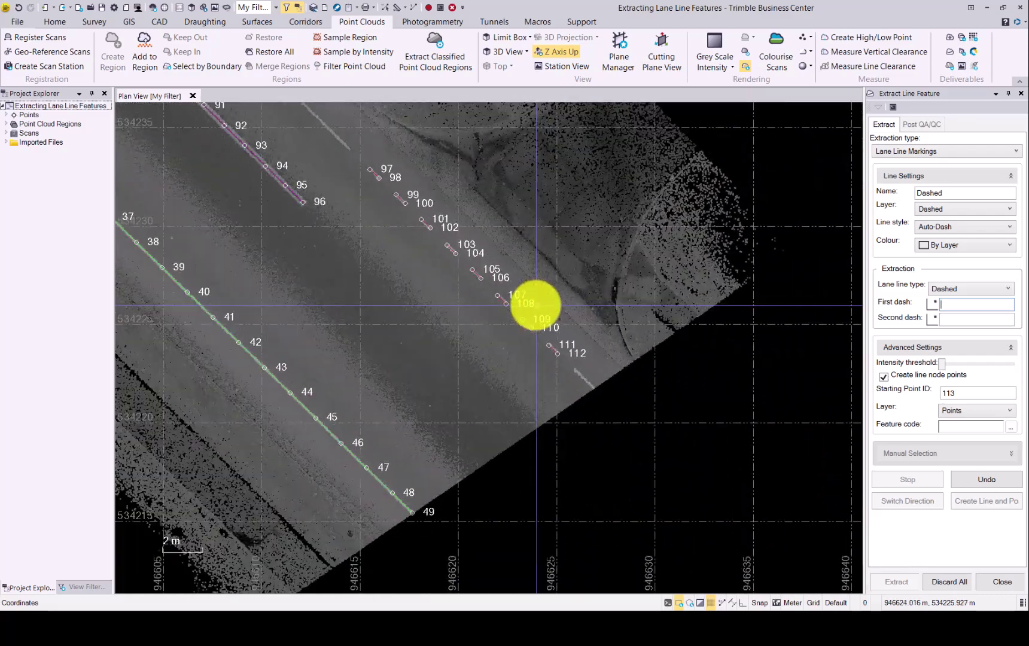
middle_drag(536, 305, 478, 409)
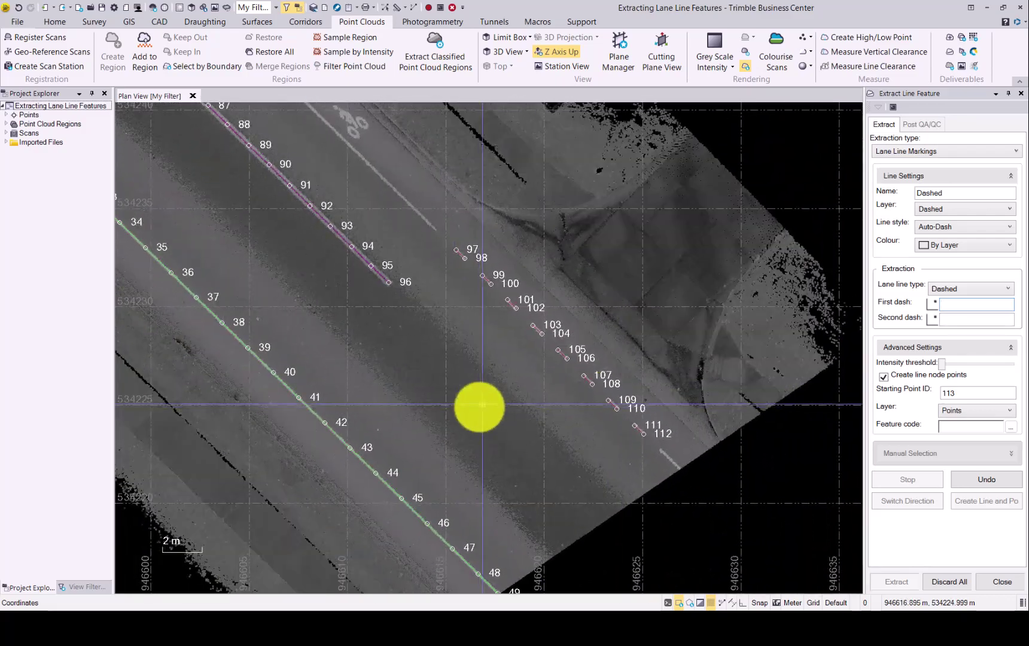